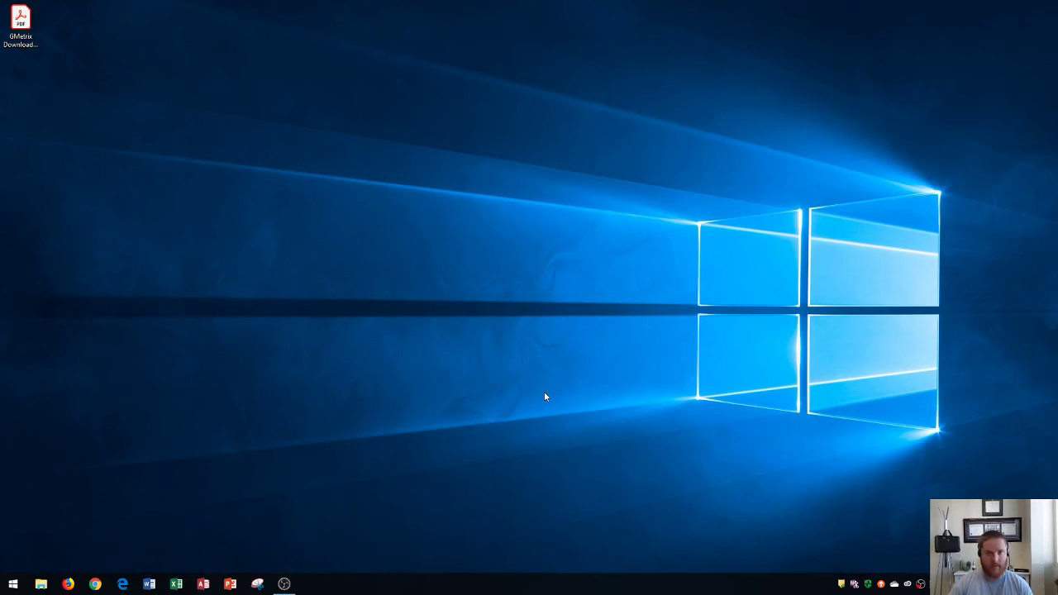
- Start a blank Word document and launch a blank Excel workbook
left_click(149, 583)
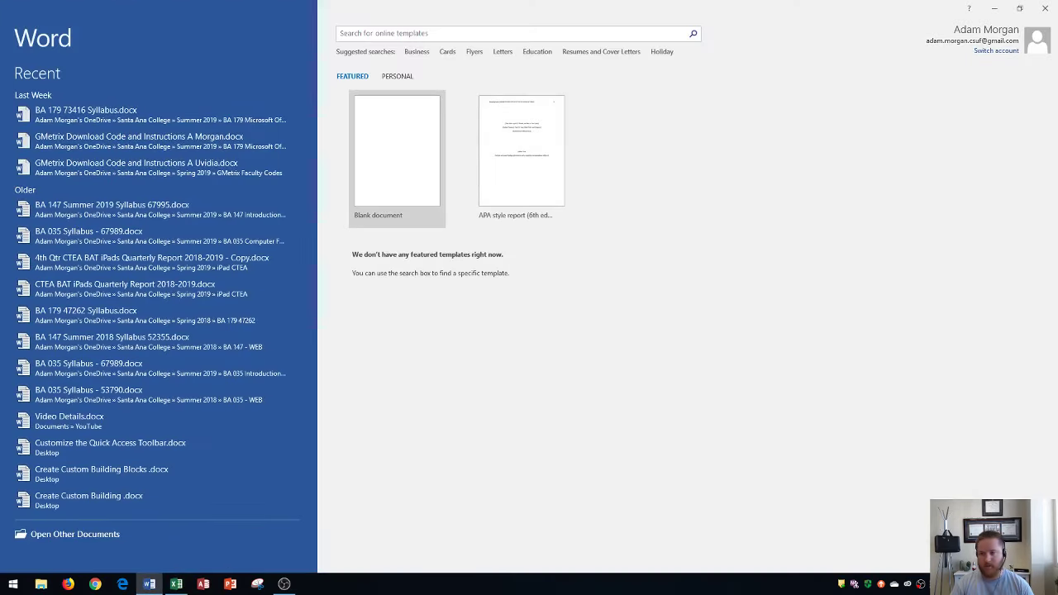
left_click(419, 146)
left_click(176, 584)
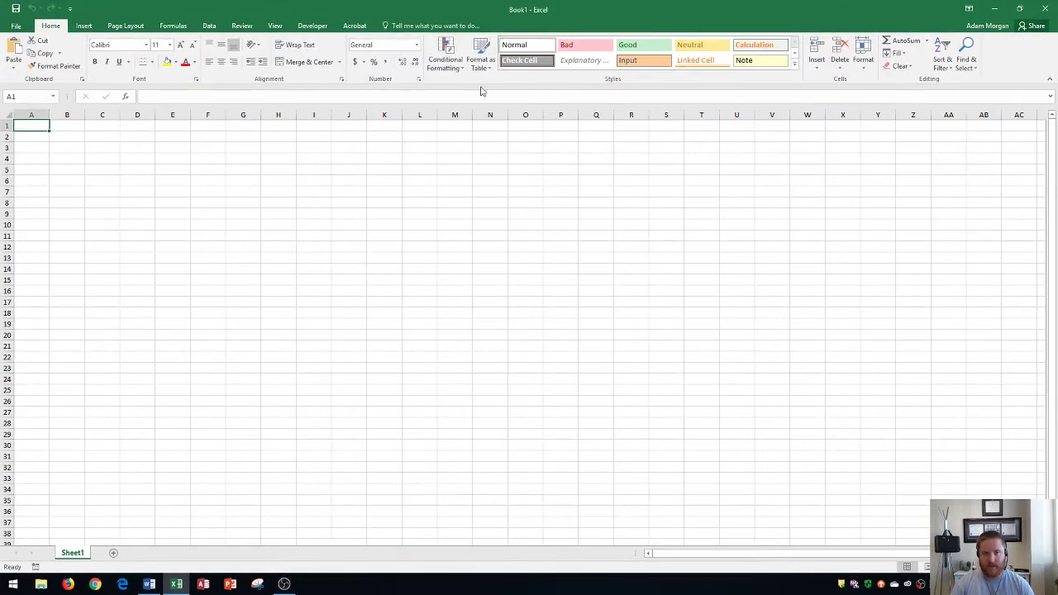
- Restore the Word window, move it left and enlarge it over the spreadsheet, then bring Excel forward
left_click(149, 583)
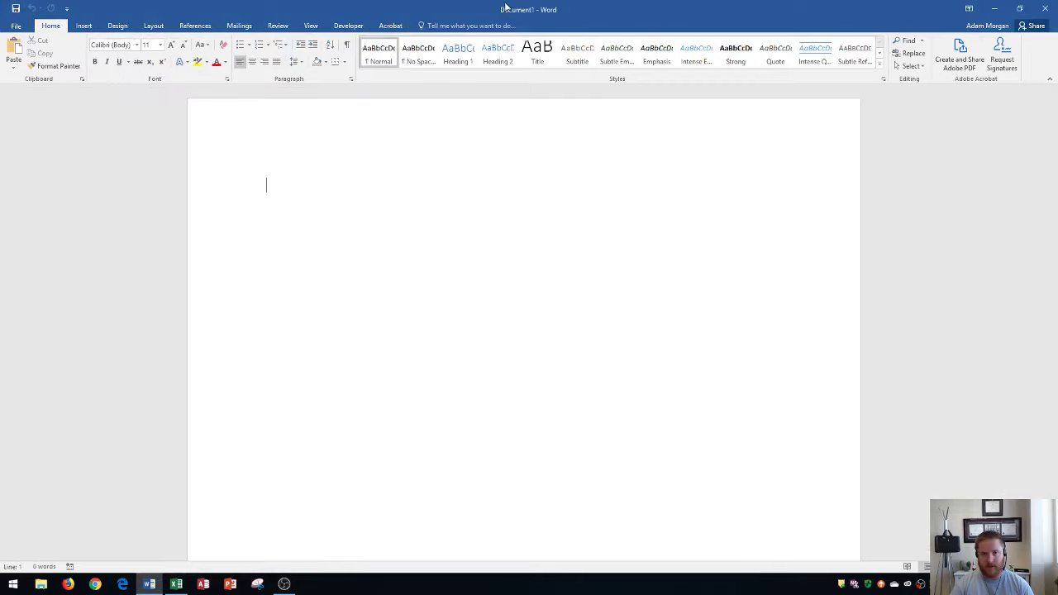
left_click_drag(506, 6, 212, 14)
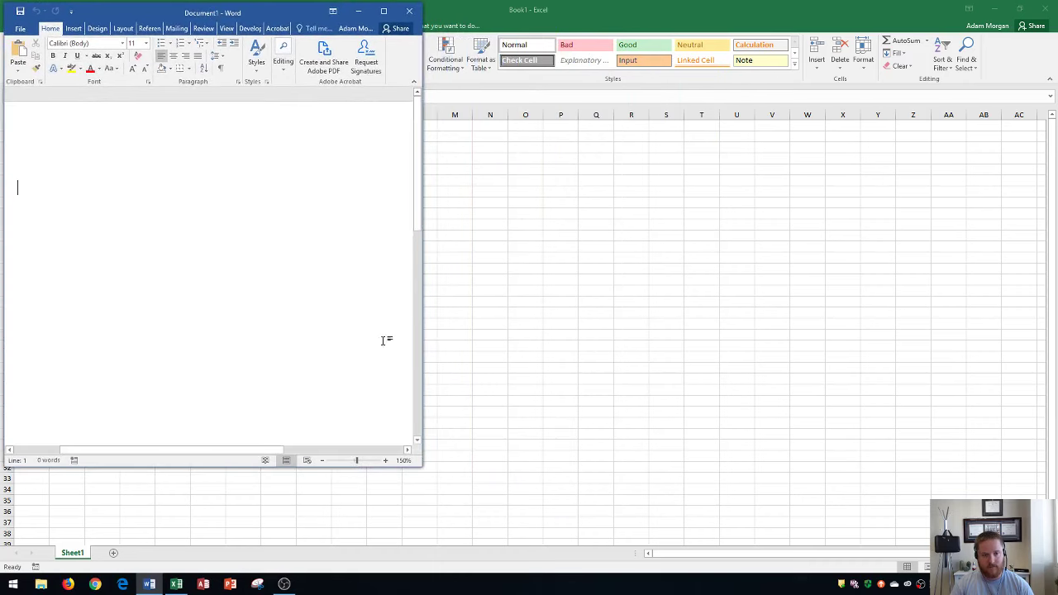
left_click_drag(420, 465, 478, 563)
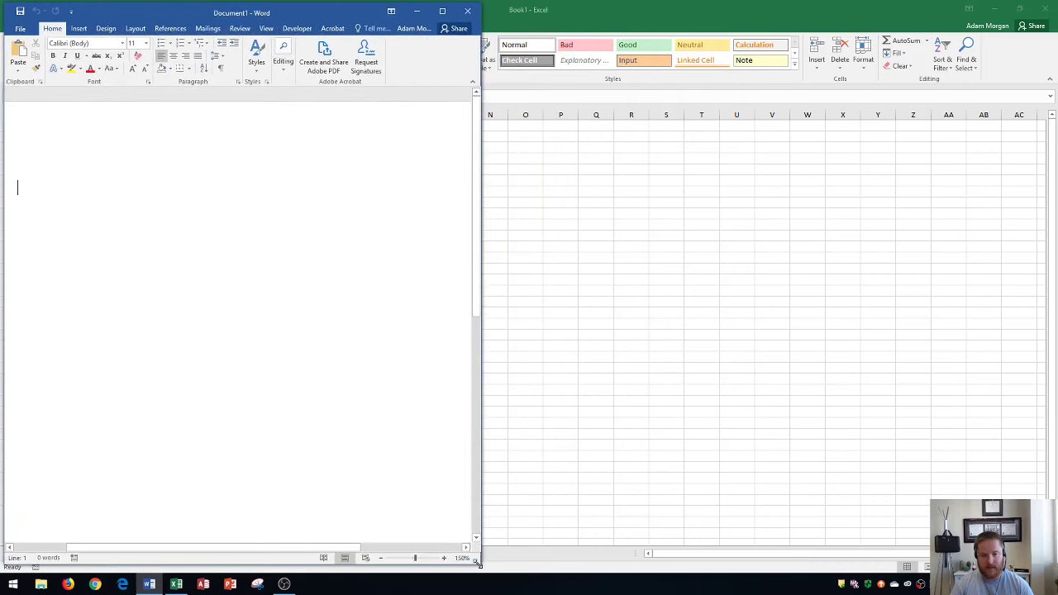
left_click(595, 21)
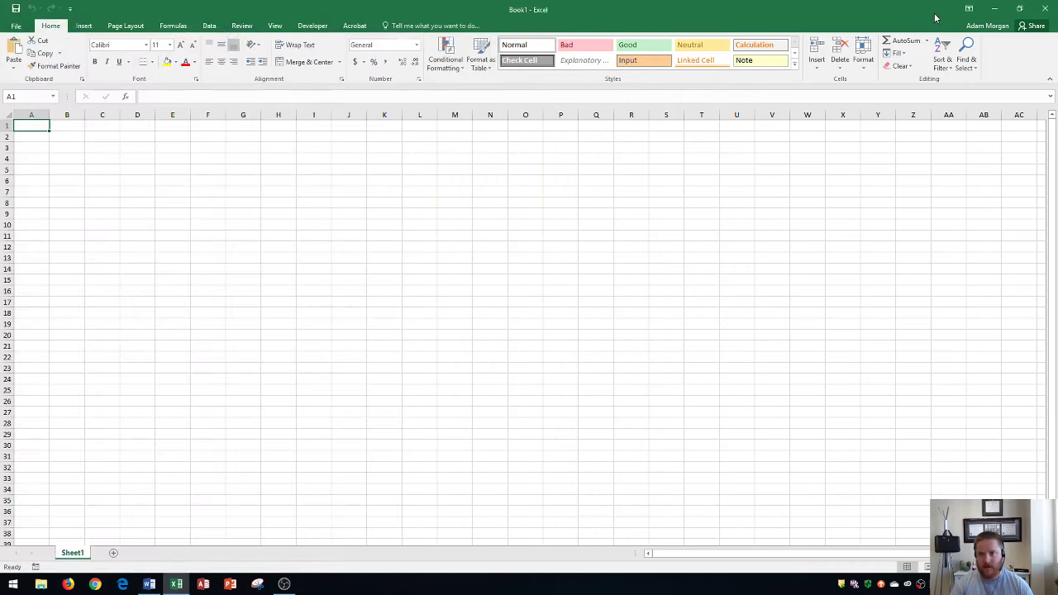
- Restore Excel from full screen, shrink it from the top-left corner, move it up and extend it down beside Word
double_click(841, 17)
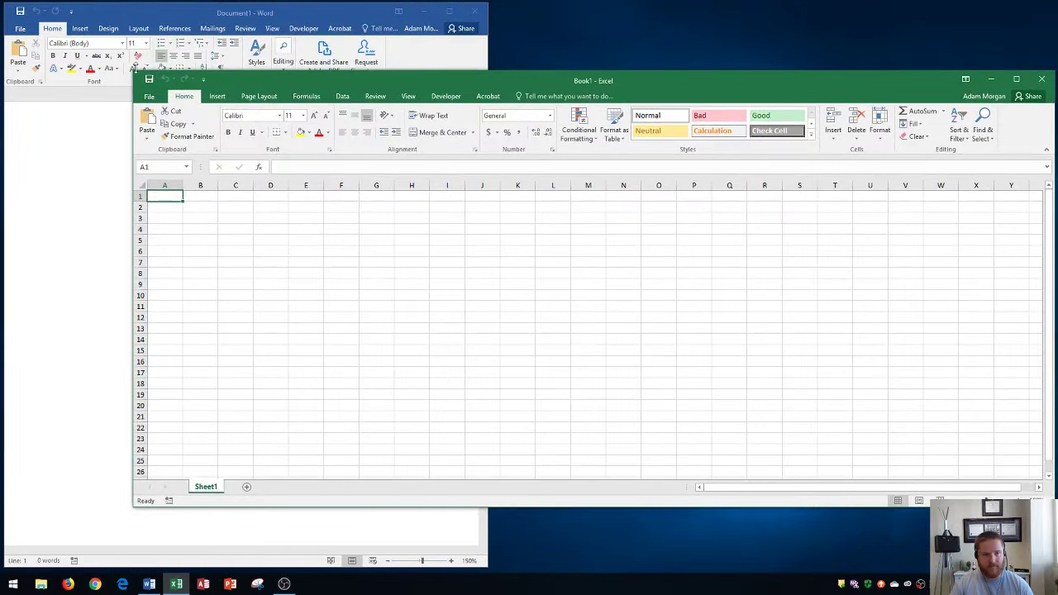
left_click_drag(135, 70, 502, 11)
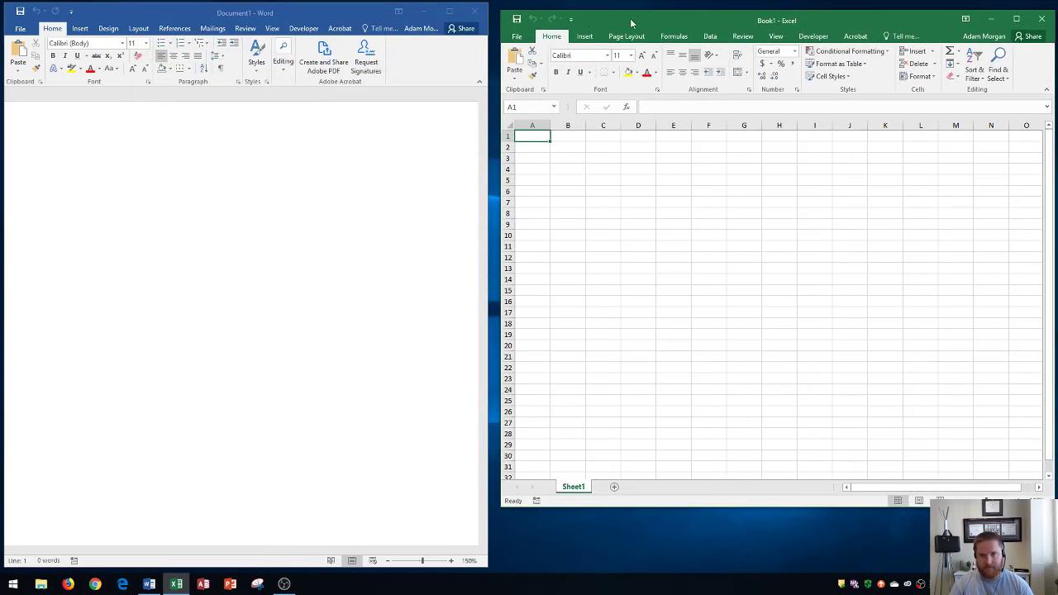
left_click_drag(631, 23, 620, 13)
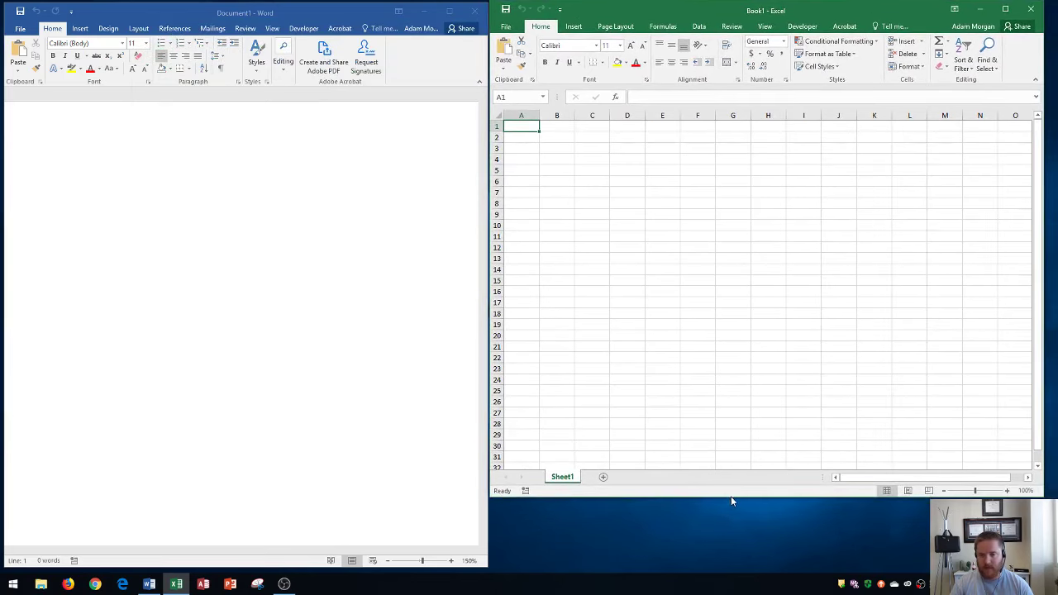
left_click_drag(731, 497, 728, 573)
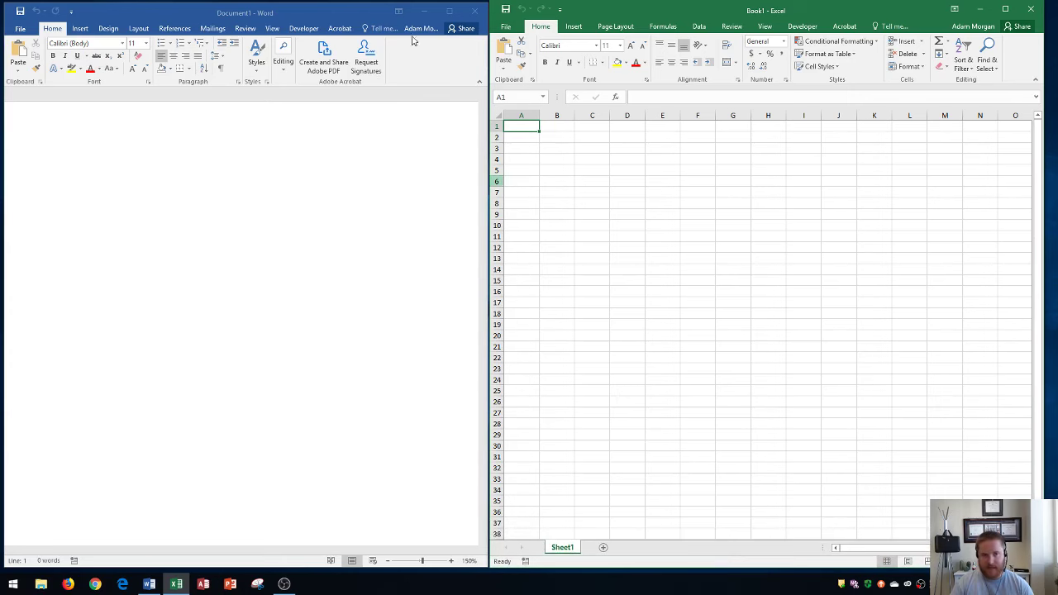
left_click(449, 15)
- Maximize Word, then maximize Excel and Alt+Tab back to Word
left_click(449, 15)
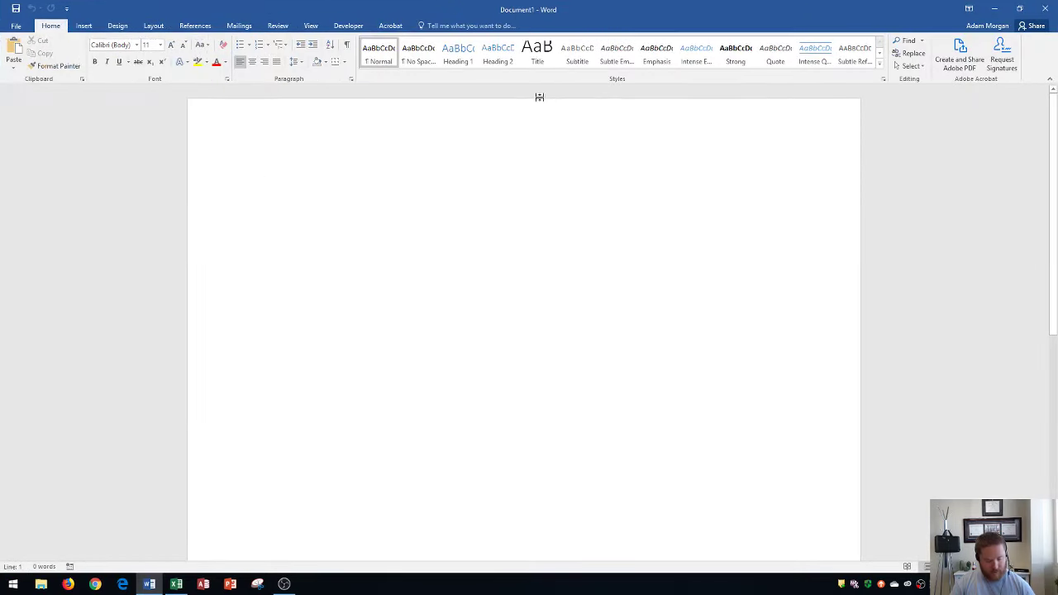
left_click(176, 585)
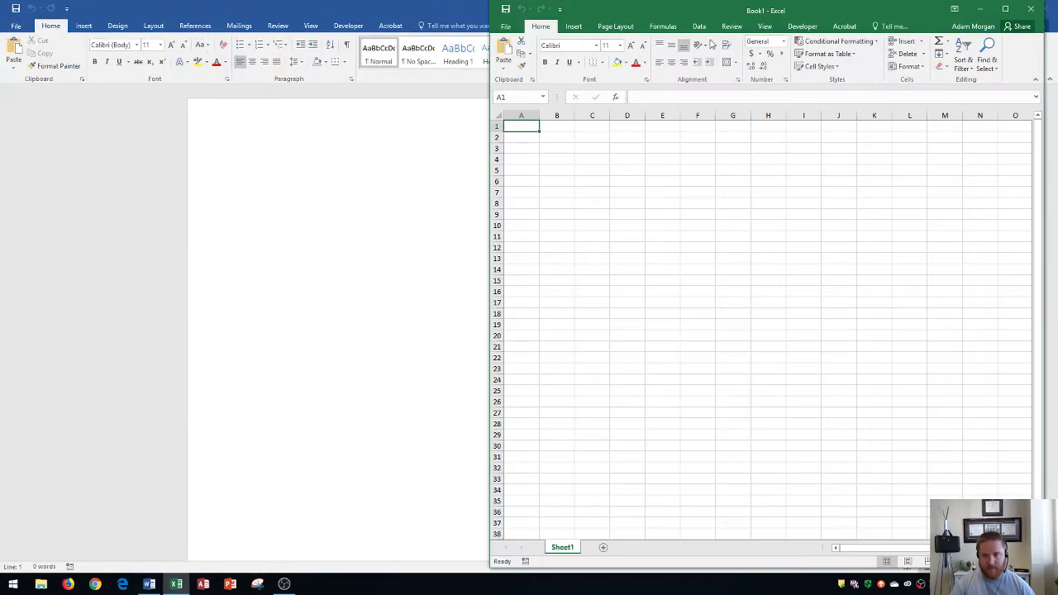
left_click(1003, 10)
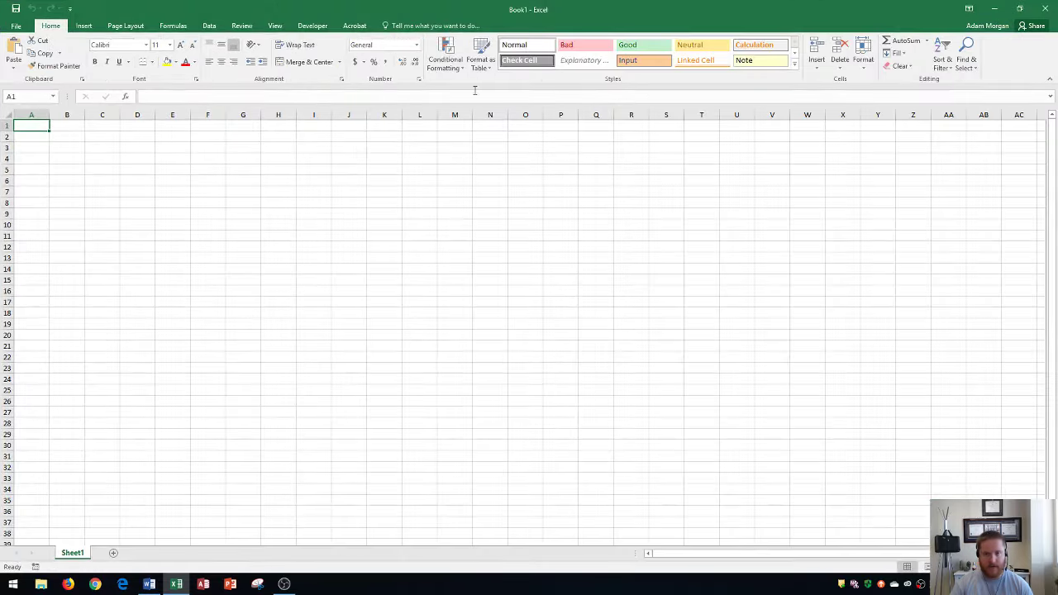
key("alt+Tab")
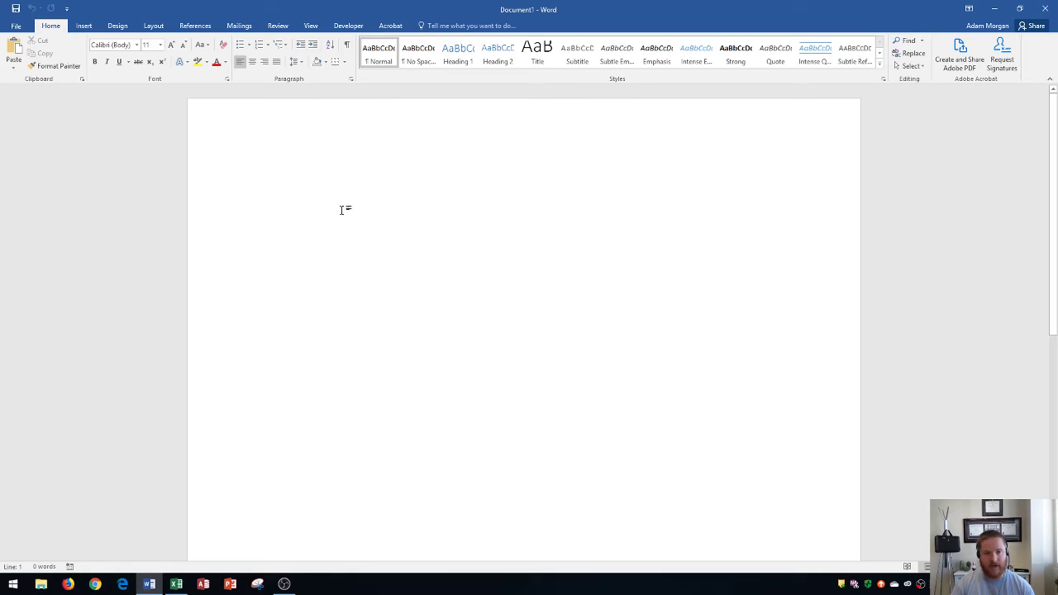
- Restore Word from full screen, minimize Excel, and move Word left into a smaller window
double_click(812, 10)
left_click(995, 8)
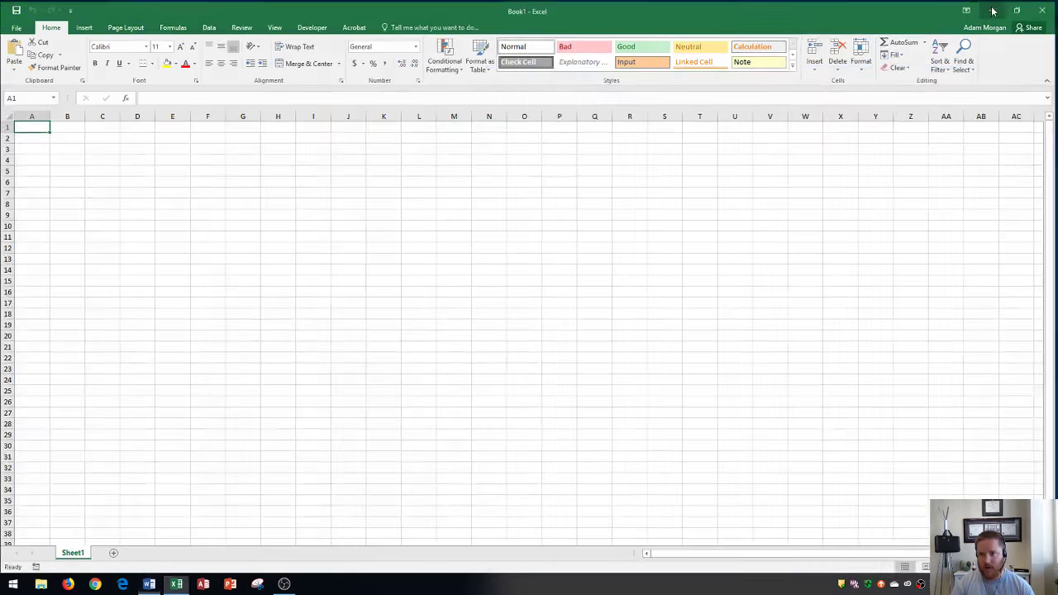
left_click_drag(782, 74, 640, 13)
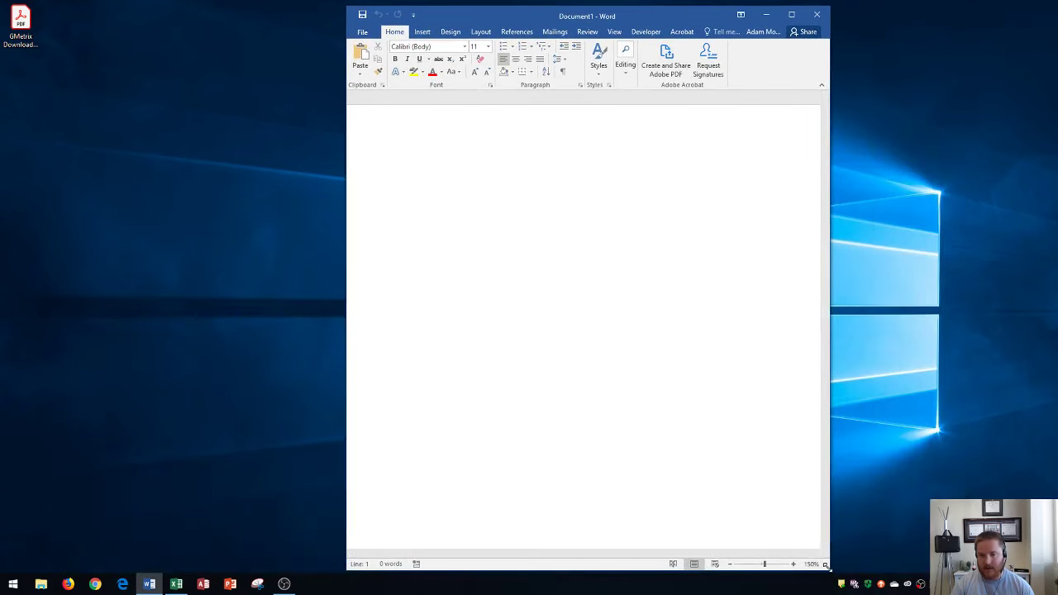
left_click_drag(825, 566, 728, 461)
- Shrink Word further toward the centre, then maximize and restore it with the title-bar buttons
left_click_drag(476, 13, 496, 89)
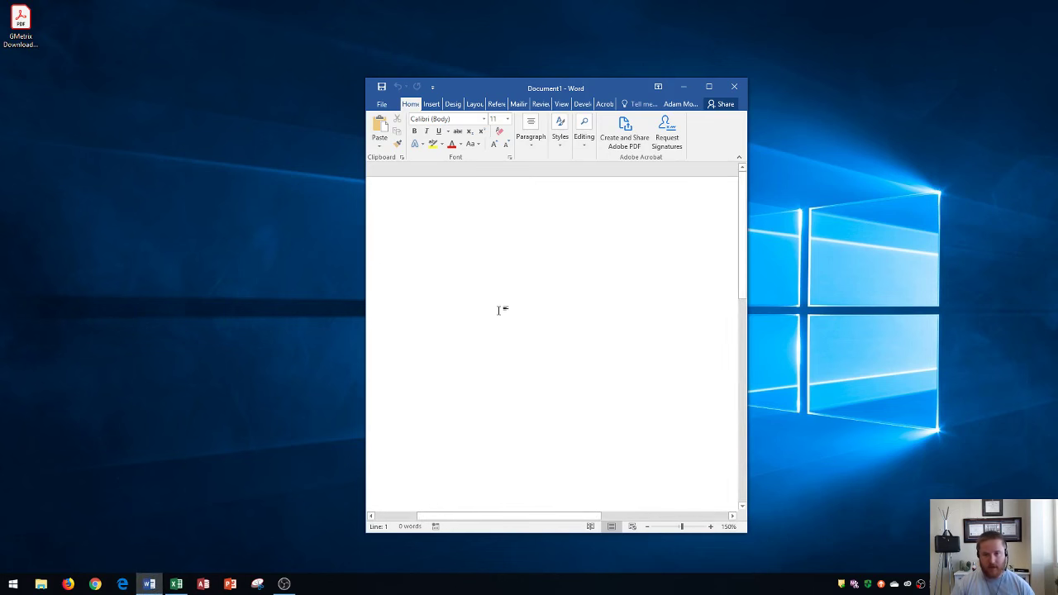
left_click(709, 87)
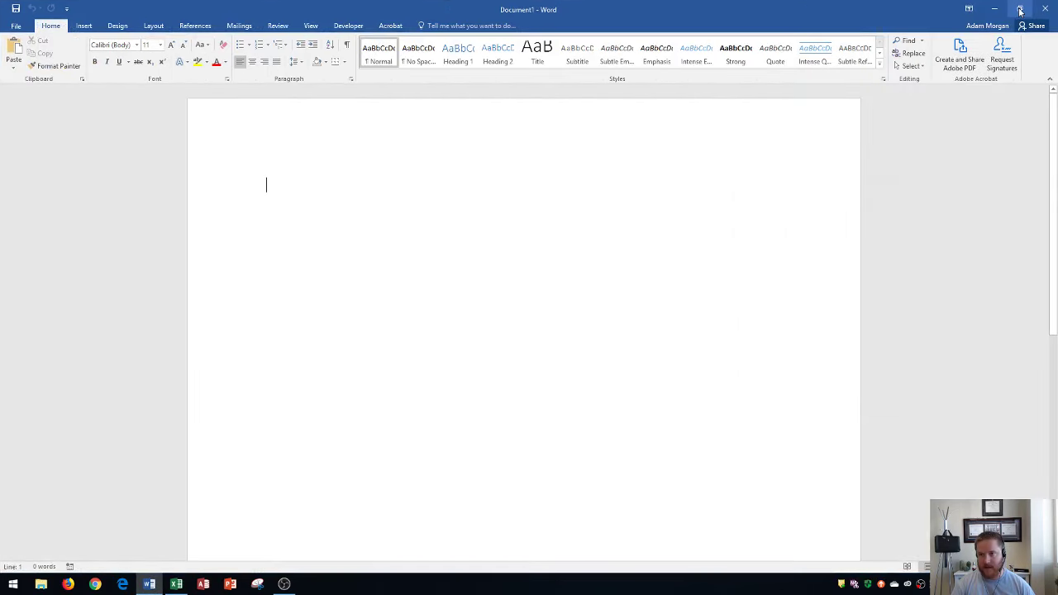
left_click(1020, 10)
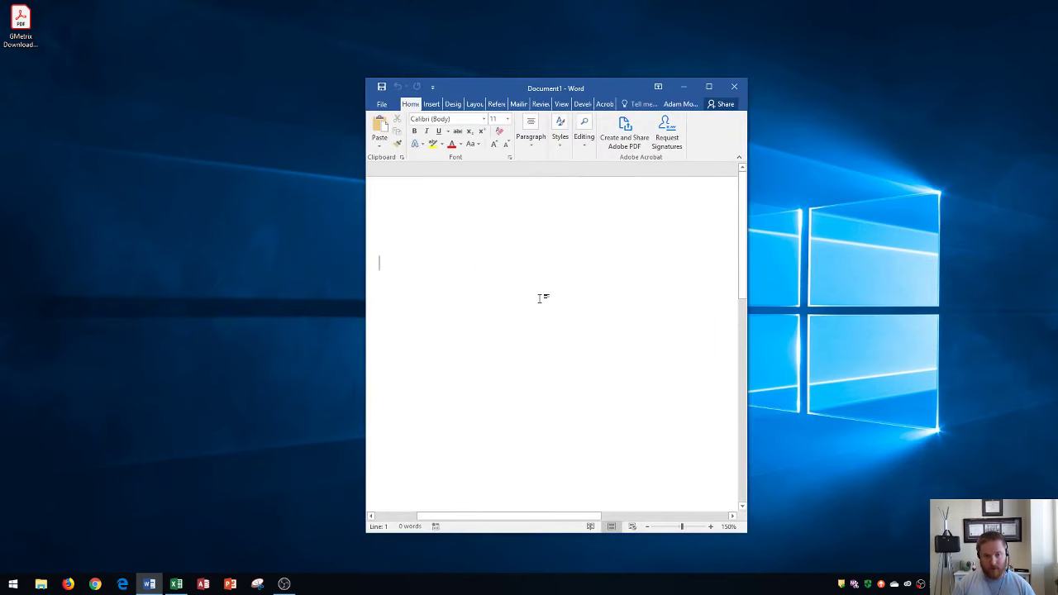
- Maximize Word with Windows+Up, then restore it to a smaller centred window with Windows+Down
key("super")
key("super")
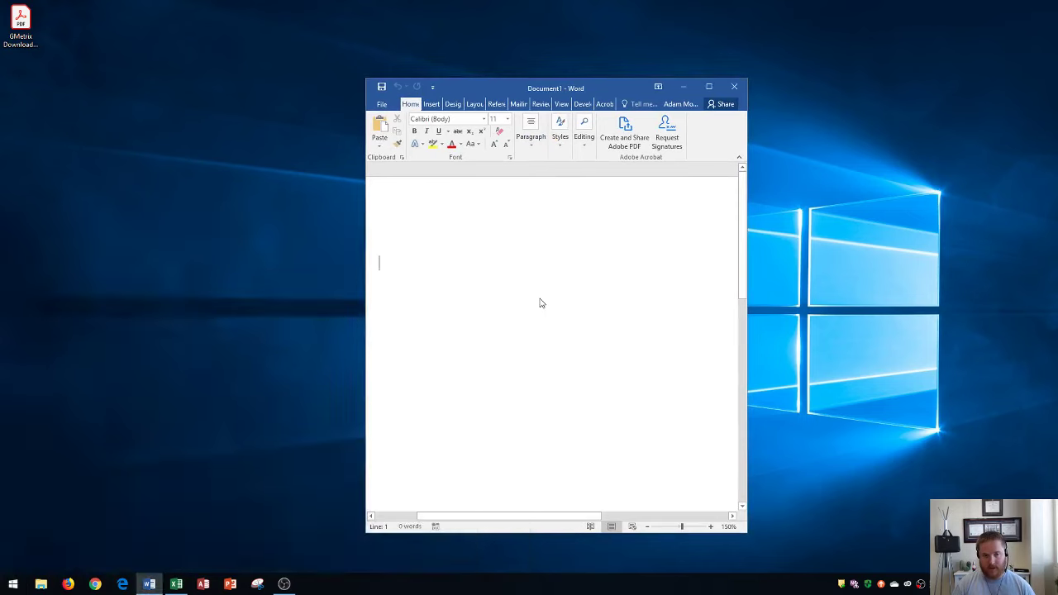
key("super")
key("super")
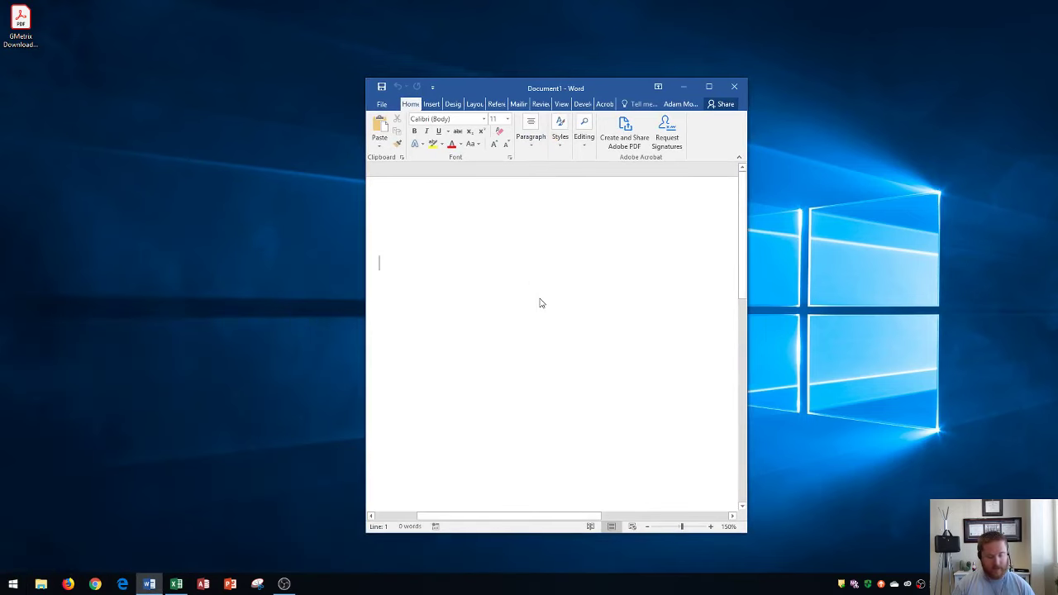
key("super+Up")
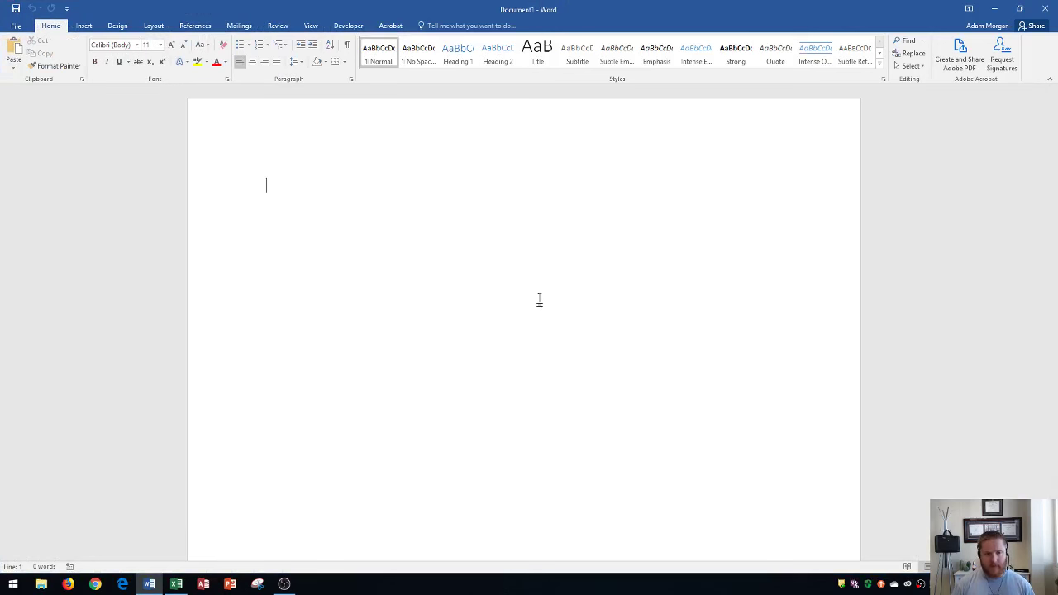
key("super+Down")
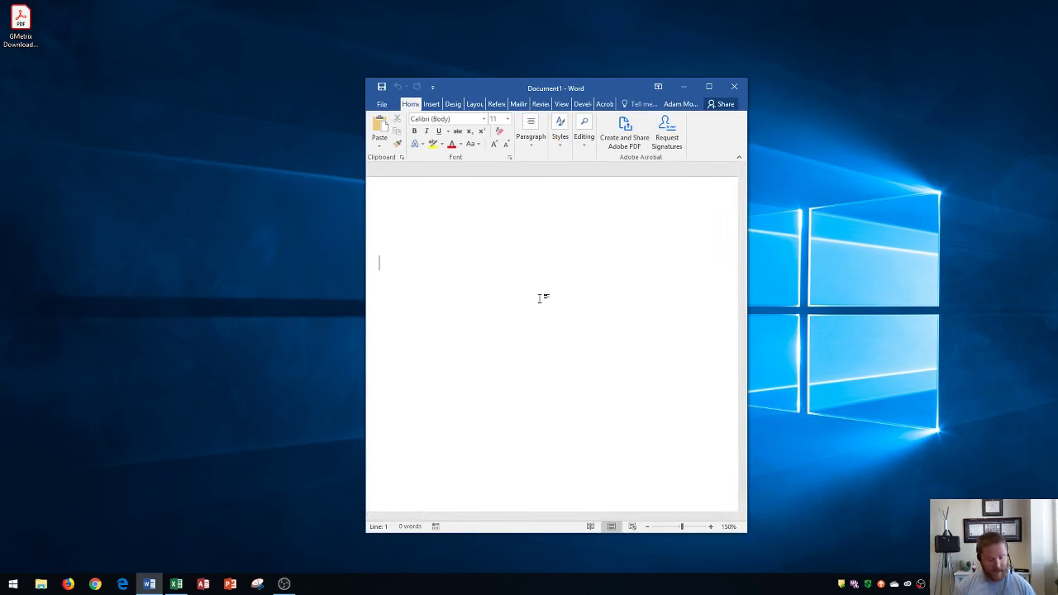
- Snap Word to the left half and Excel to the right half, then launch PowerPoint
key("super+Left")
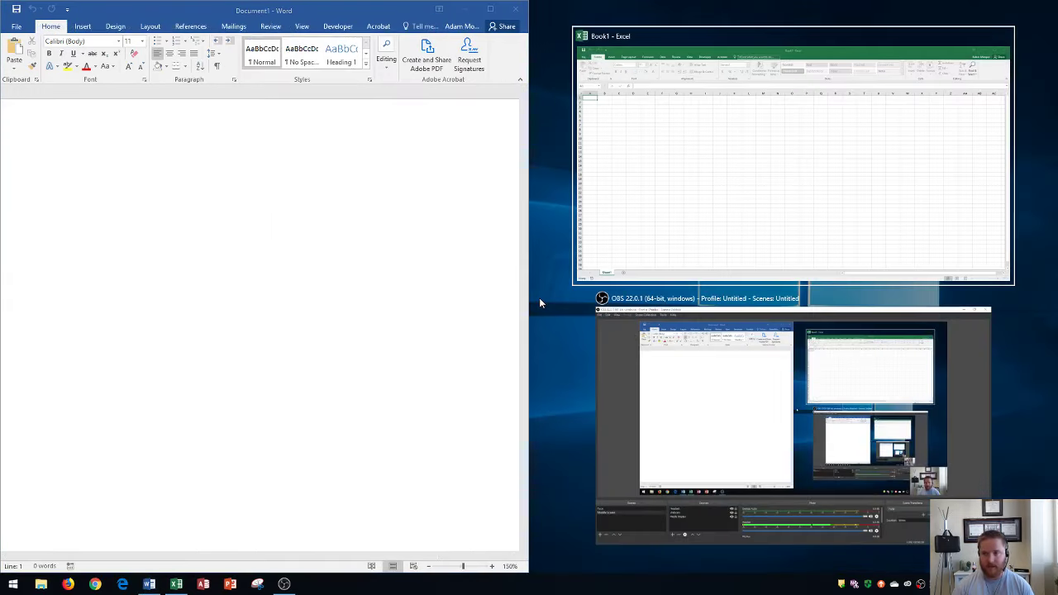
left_click(703, 125)
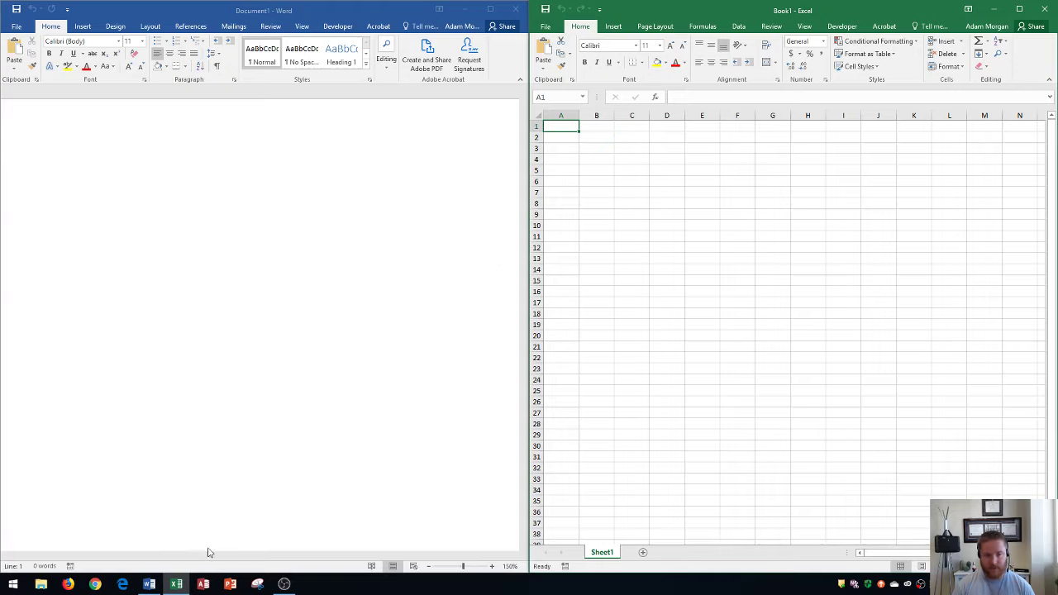
left_click(231, 584)
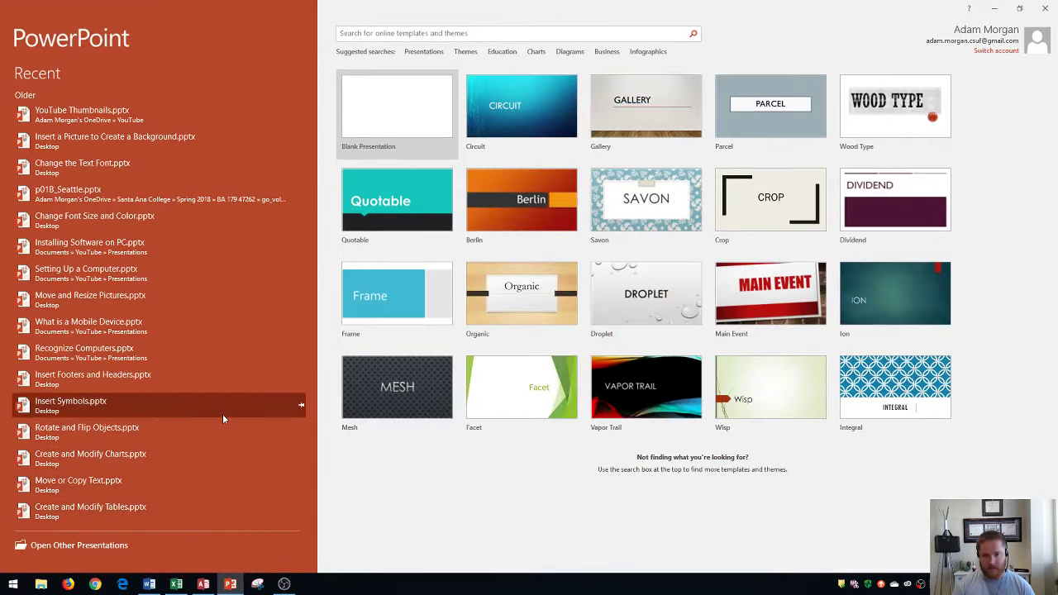
- Bring Word in front of PowerPoint's start screen and maximize it
left_click(148, 585)
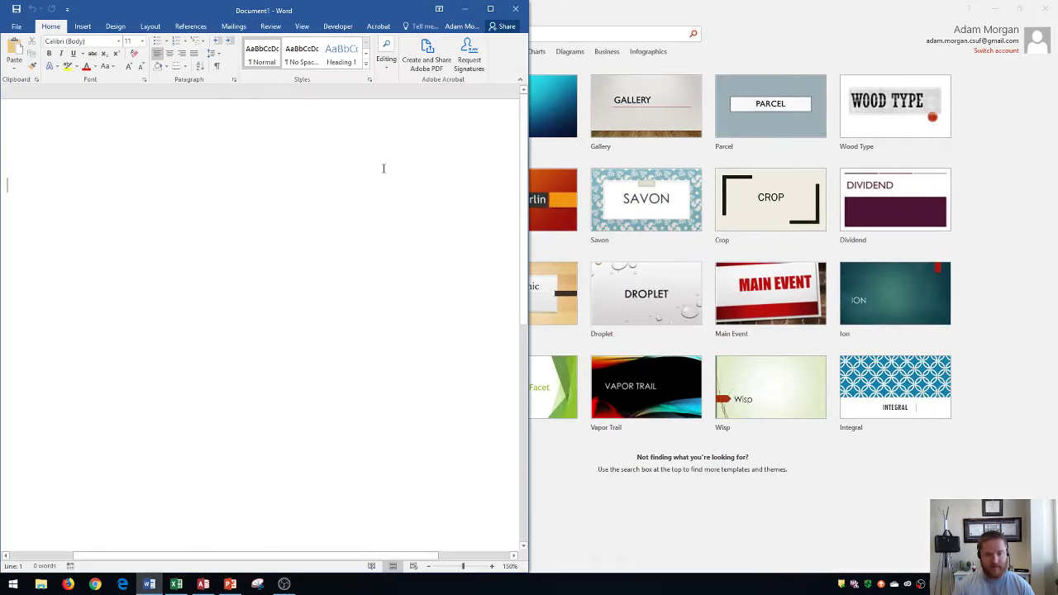
left_click(490, 10)
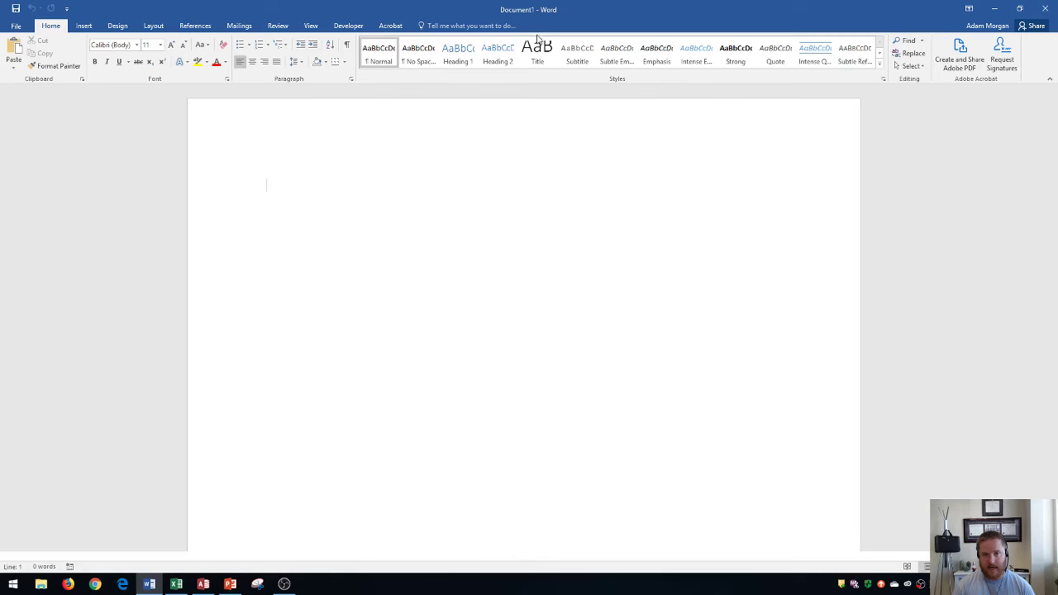
- Put Word into the top-left quarter and PowerPoint into the bottom-left quarter
double_click(606, 12)
key("super+Up")
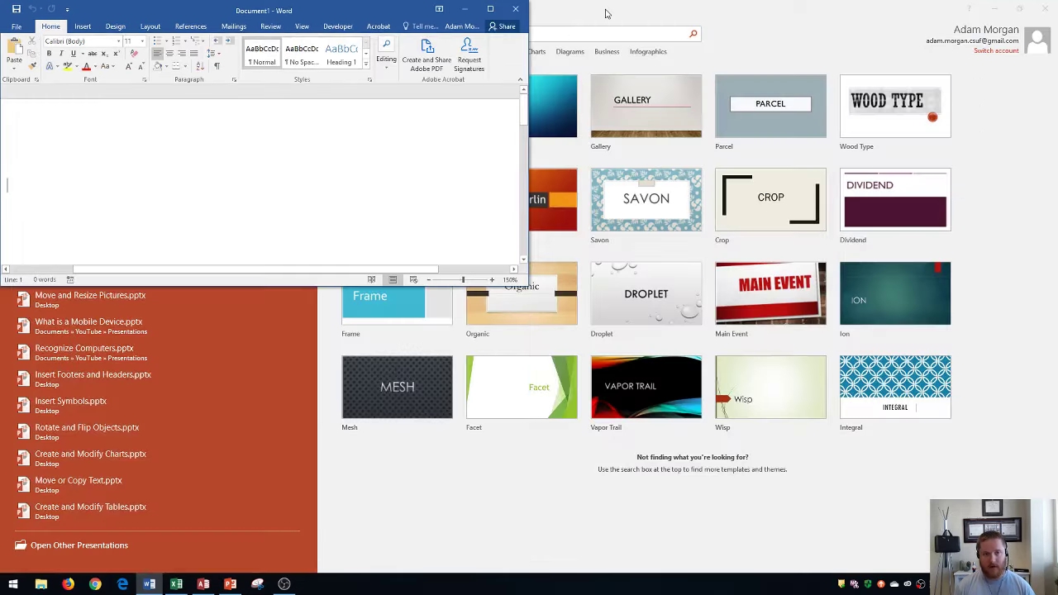
left_click(696, 23)
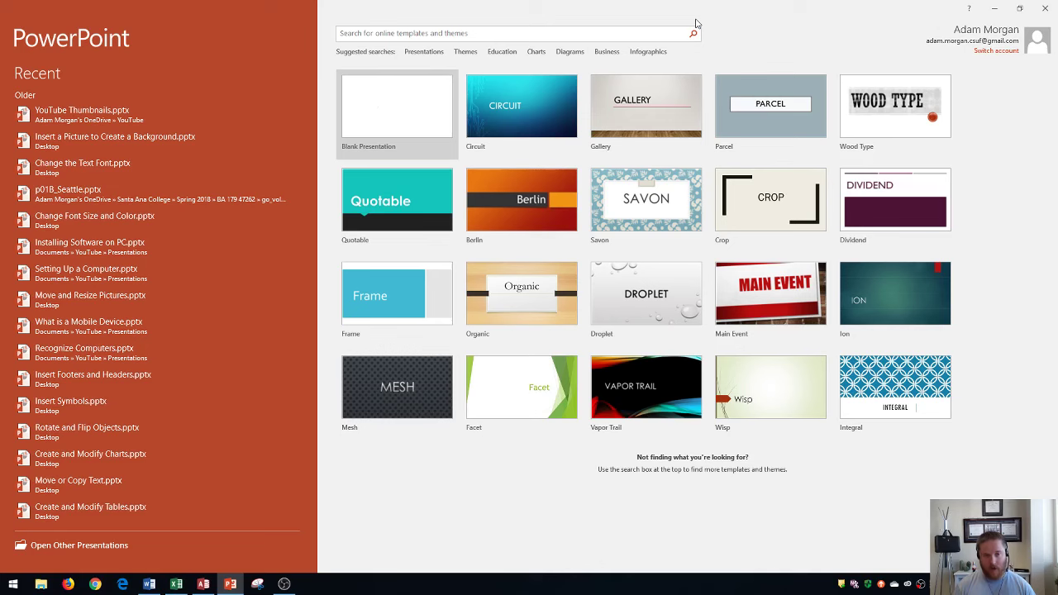
key("super+Left")
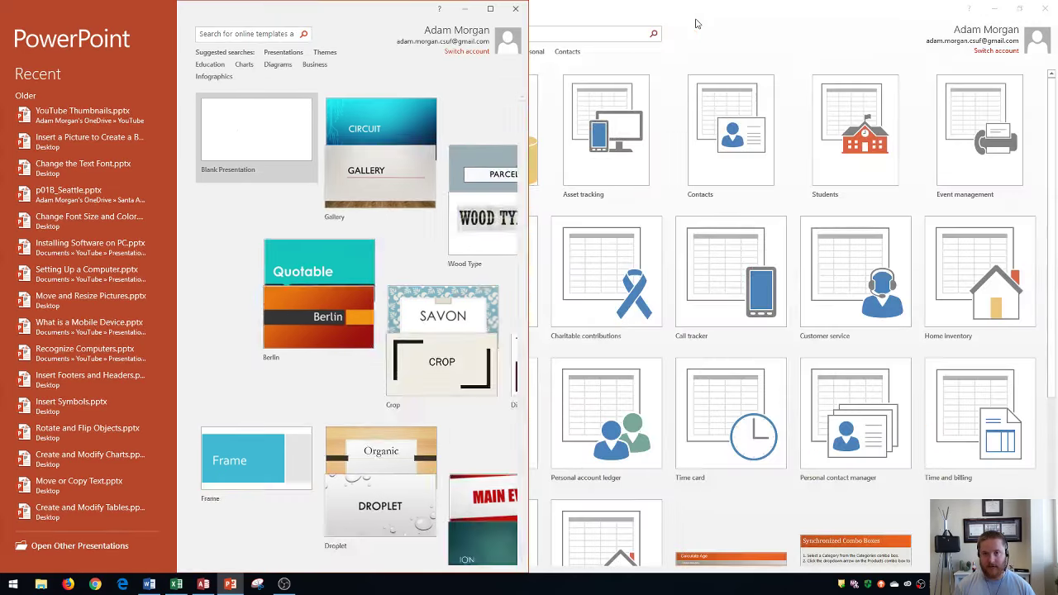
key("super+Down")
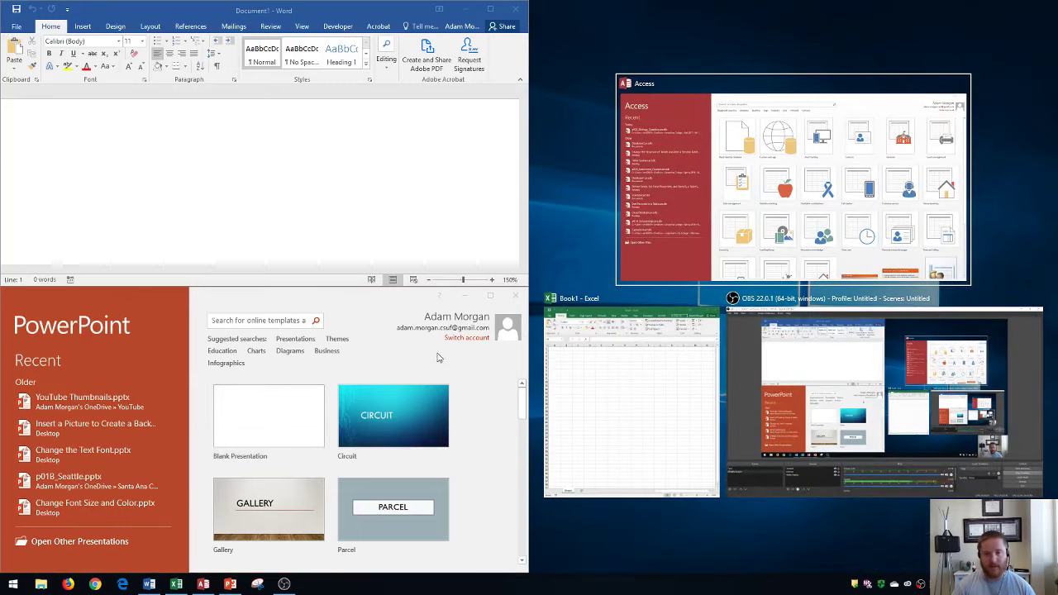
- Place Access in the top-right quarter and Excel in the bottom-right quarter
left_click(709, 179)
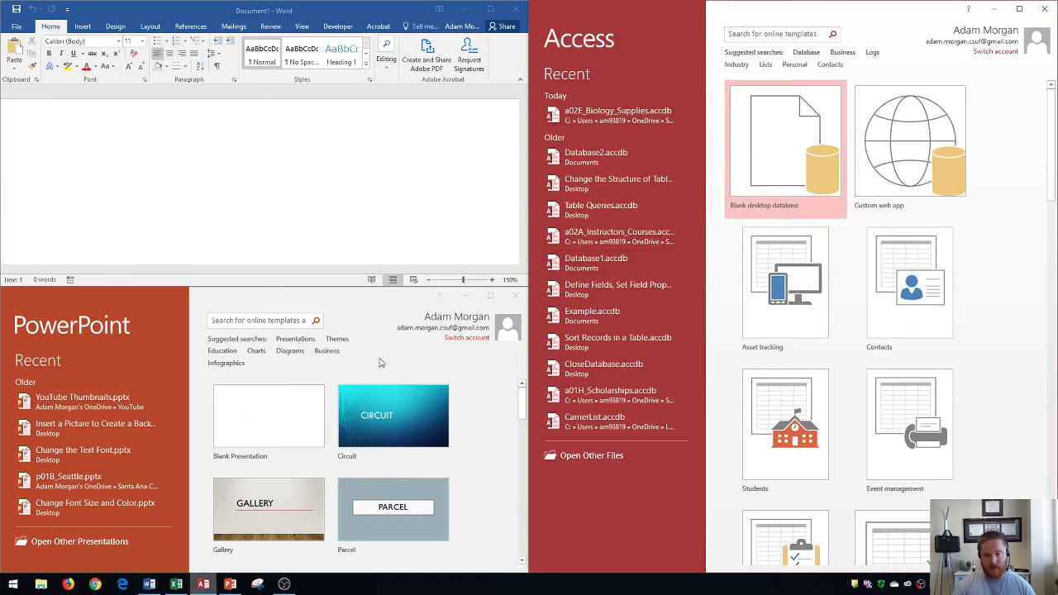
key("super+Up")
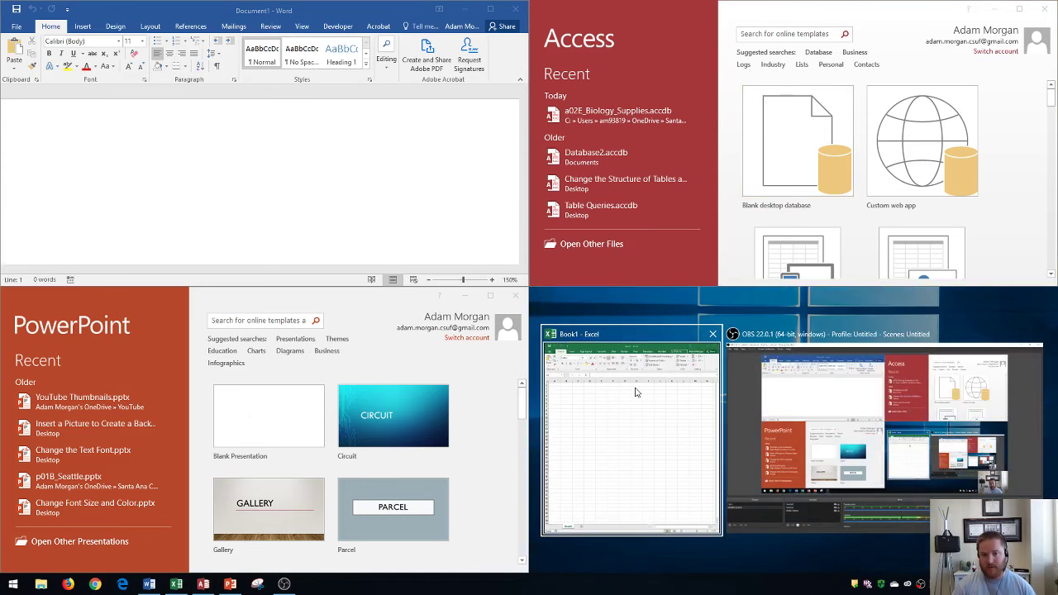
left_click(636, 393)
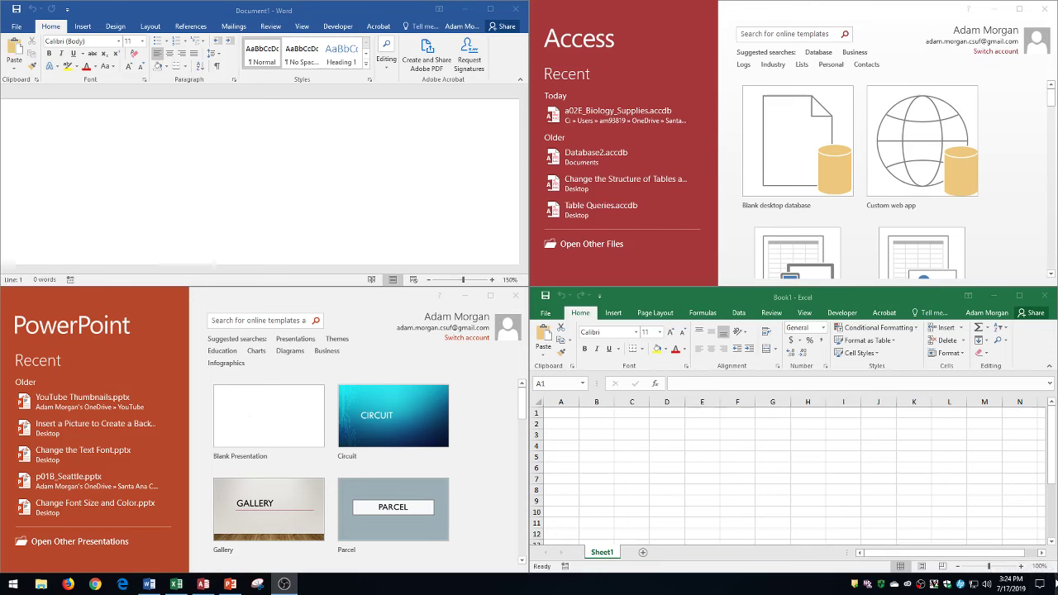
- Show the desktop, then restore the Word and Excel windows from the taskbar
left_click(1056, 581)
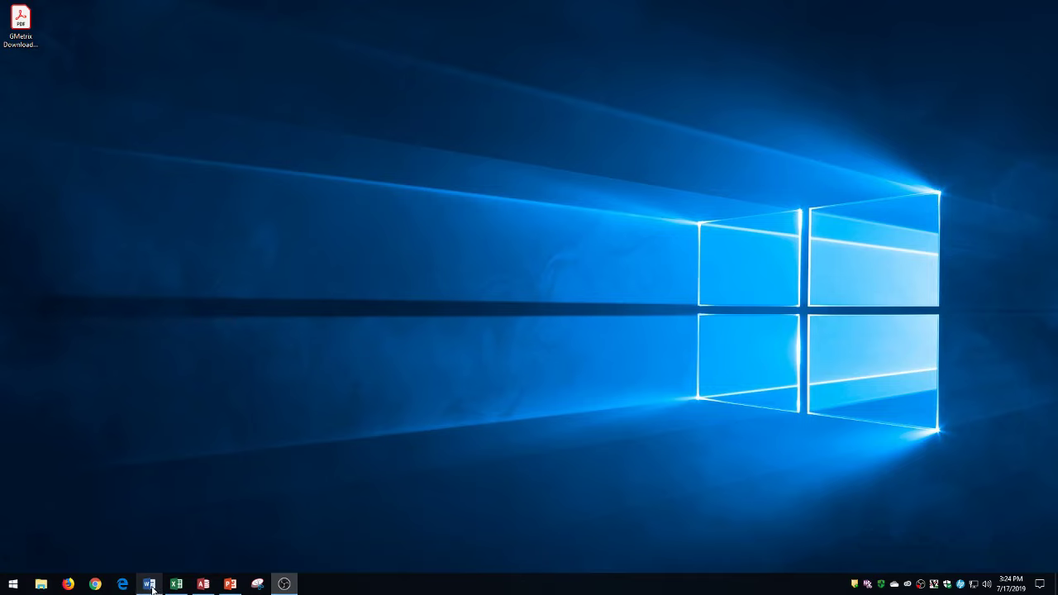
mouse_move(154, 588)
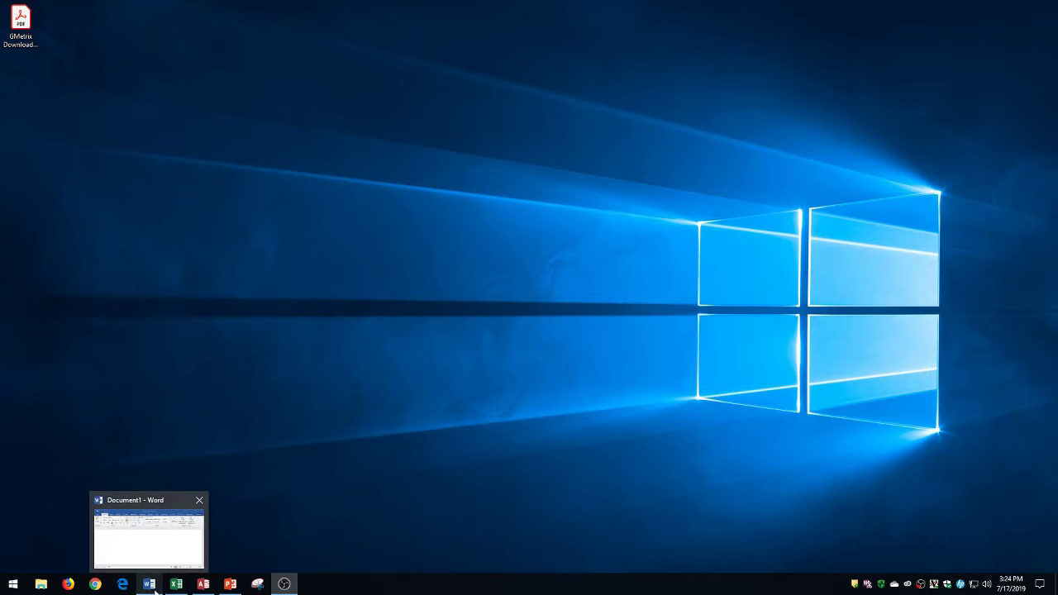
left_click(153, 587)
left_click(176, 584)
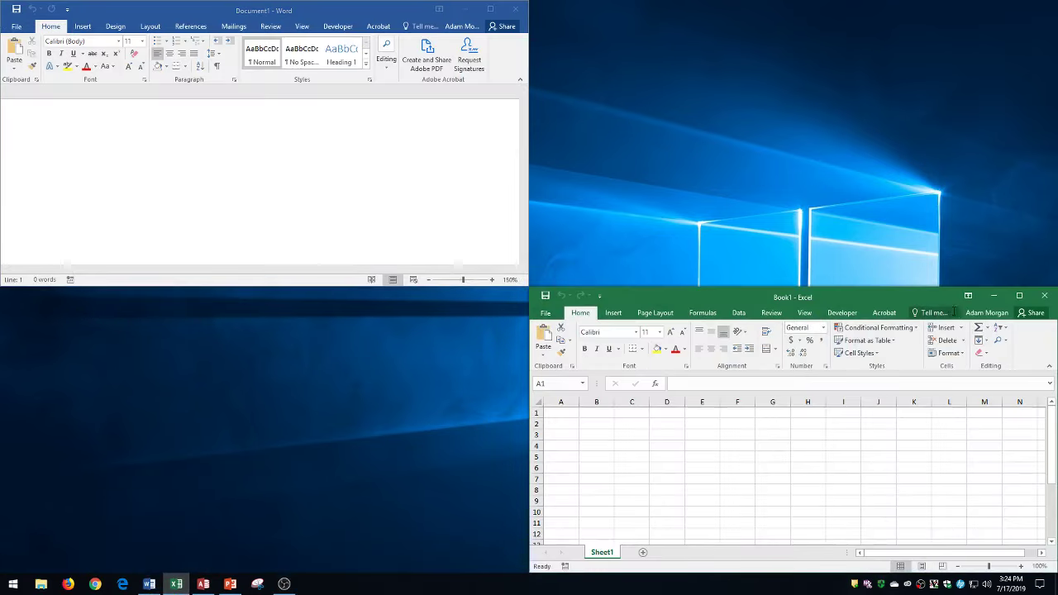
- Maximize Excel and then Word, flipping between them with Alt+Tab
left_click(1008, 295)
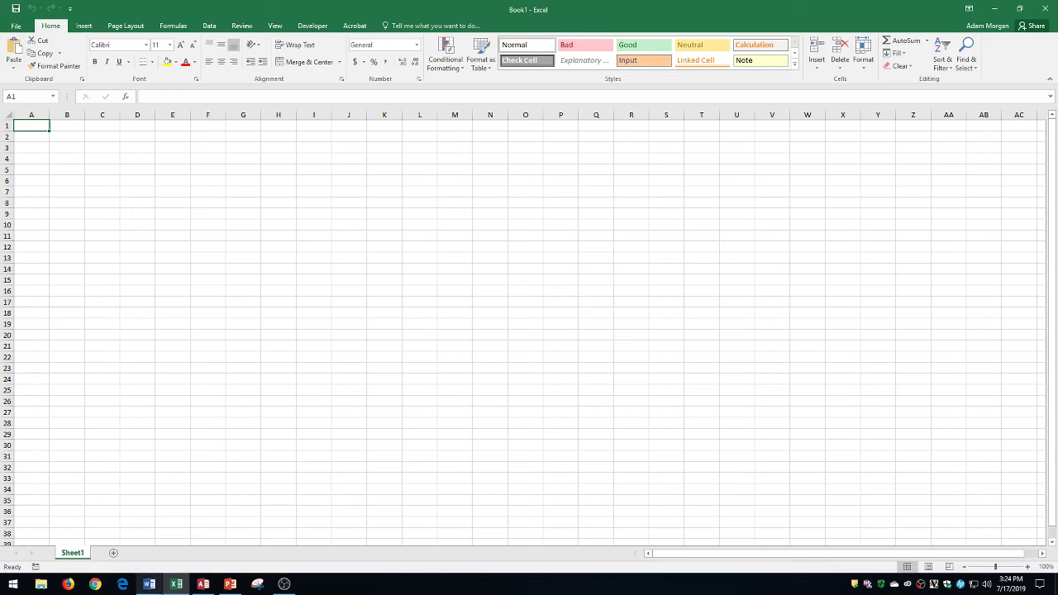
key("alt+Tab")
left_click(490, 9)
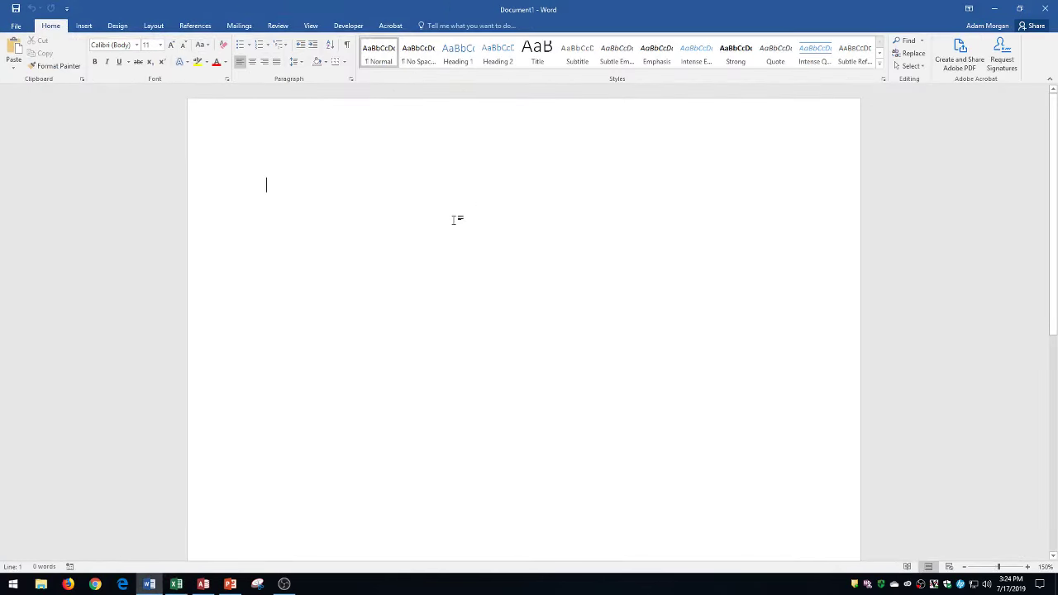
key("alt+Tab")
key("alt+Tab")
key("alt+Tab")
key("alt+Tab")
key("alt+Tab")
key("alt+Tab")
key("alt+Tab")
key("alt+Tab")
key("alt+Tab")
key("alt+Tab")
key("alt+Tab")
key("alt+Tab")
key("alt+Tab")
key("alt+Tab")
key("alt+Tab")
key("alt+Tab")
- Cycle with Alt+Tab through Excel, OBS, Access and PowerPoint, then between Word and PowerPoint
key("alt+Tab")
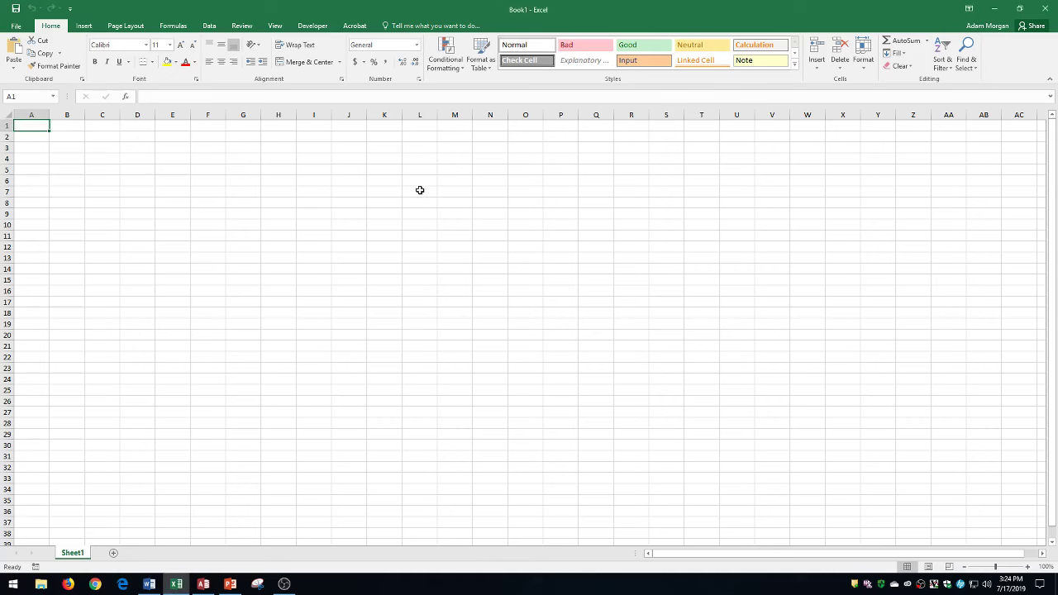
key("alt+Tab")
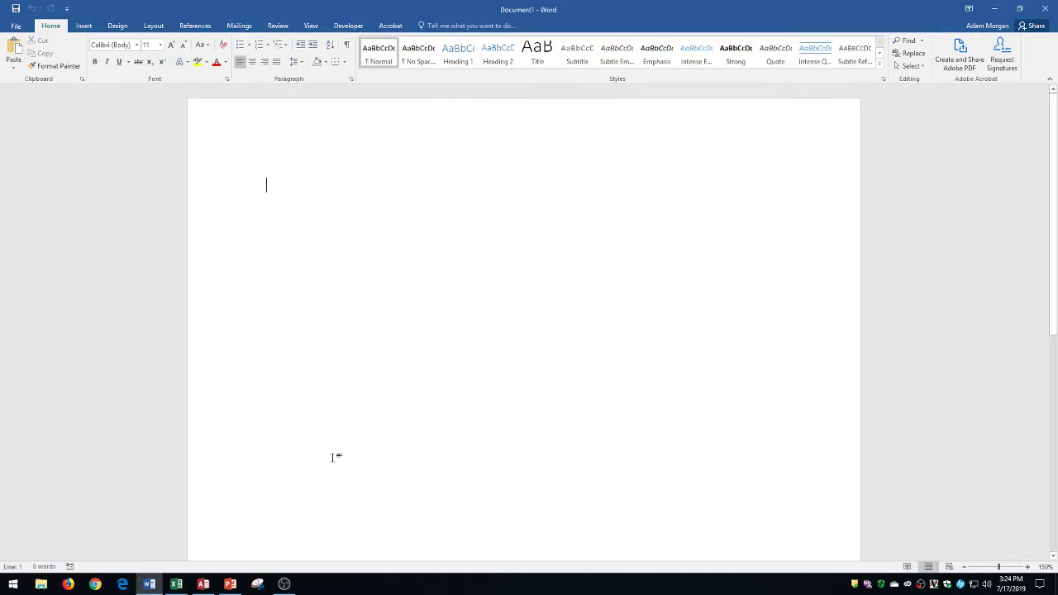
key("alt+Tab")
key("alt+Tab")
key("alt+Tab")
key("alt+Tab")
key("alt+Tab")
key("alt+Tab")
key("alt+Tab")
key("alt+Tab")
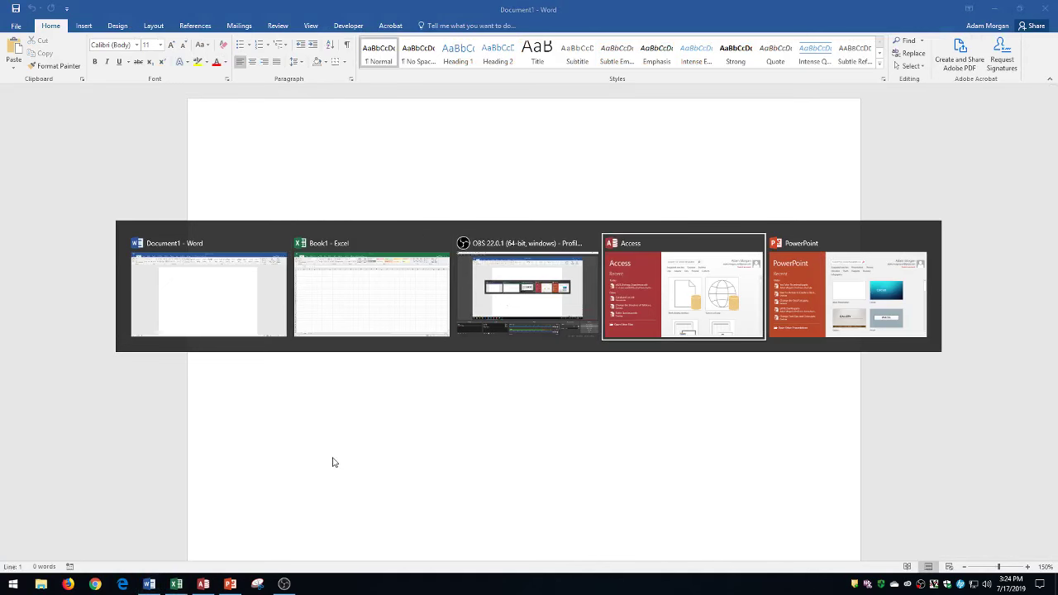
key("alt+Tab")
key("alt+Tab")
key("alt+Tab")
key("alt+Tab")
key("alt+Tab")
key("alt+Tab")
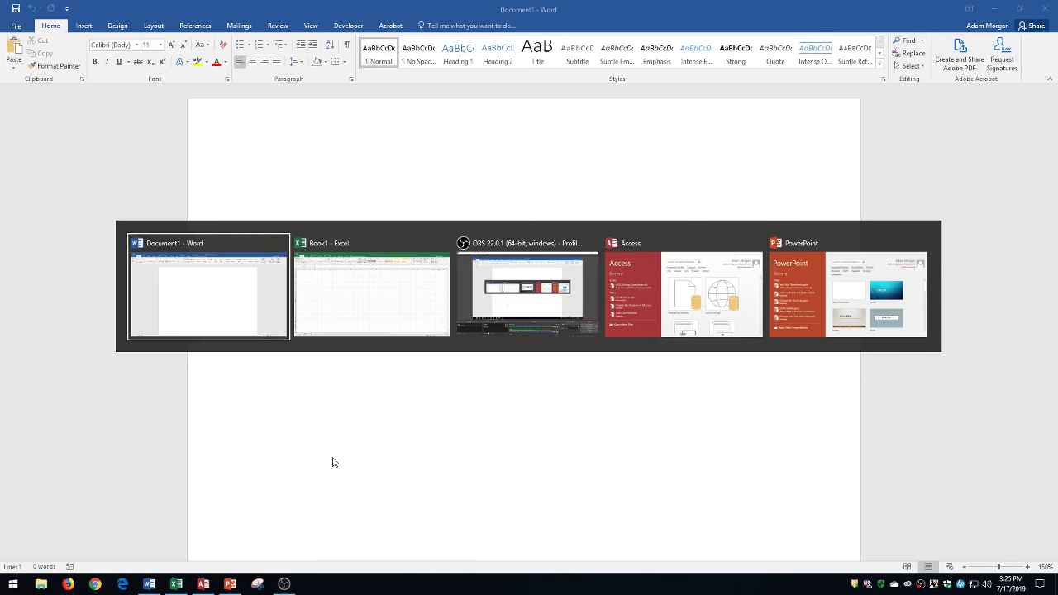
key("alt+Tab")
key("alt+Tab")
key("alt+Tab")
key("alt+Tab")
key("alt+Tab")
key("alt+Tab")
key("alt+Tab")
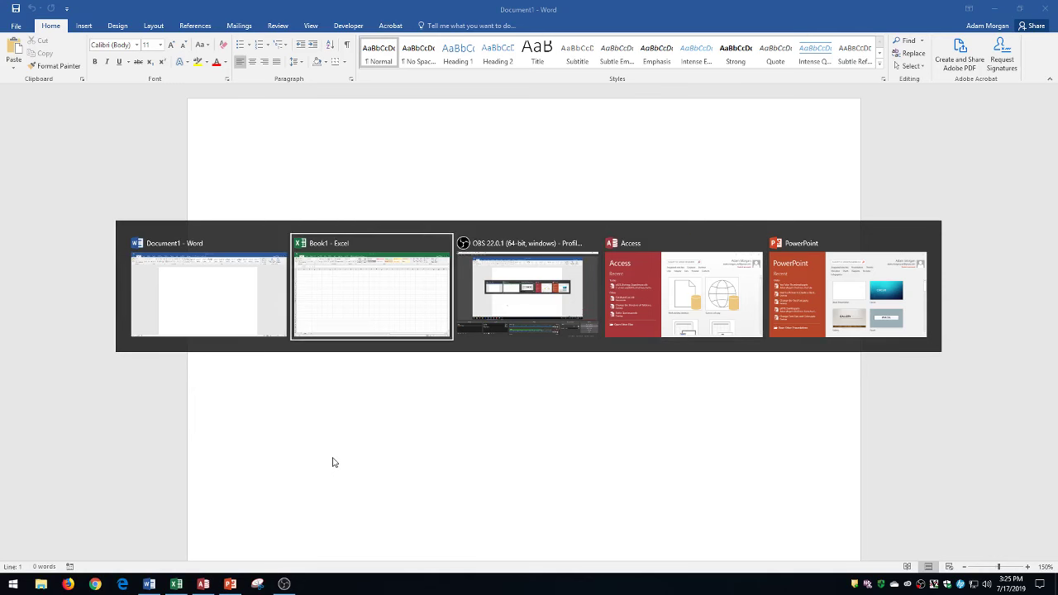
key("alt+Tab")
key("alt+Tab")
key("alt+Tab")
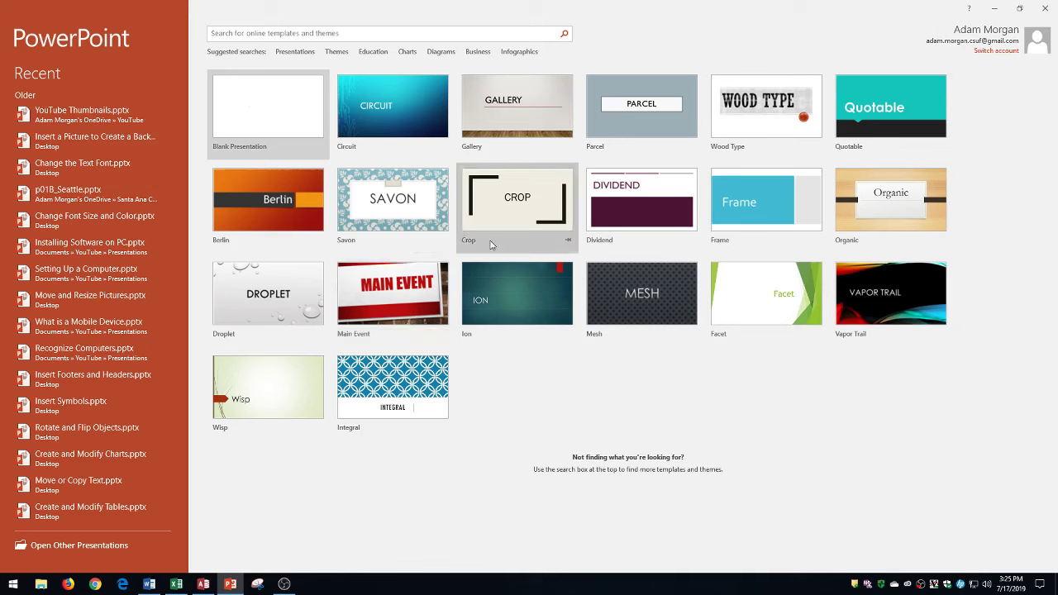
key("alt+Tab")
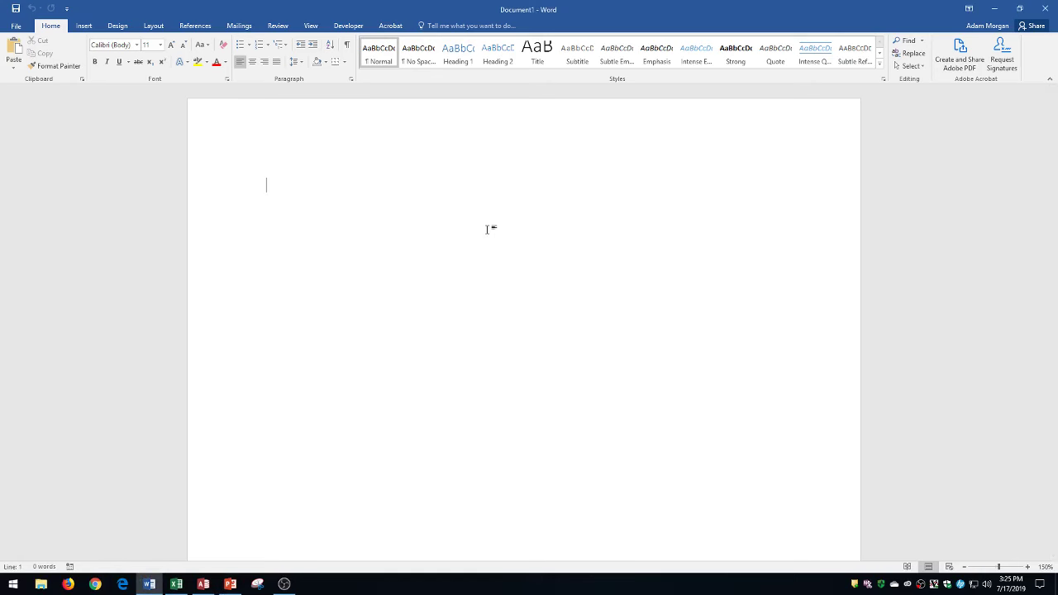
key("alt+Tab")
key("alt+Tab")
key("alt+Tab")
- Snap PowerPoint left with Win+Left, then choose Excel in Snap Assist with the arrow keys and Enter
key("super+Left")
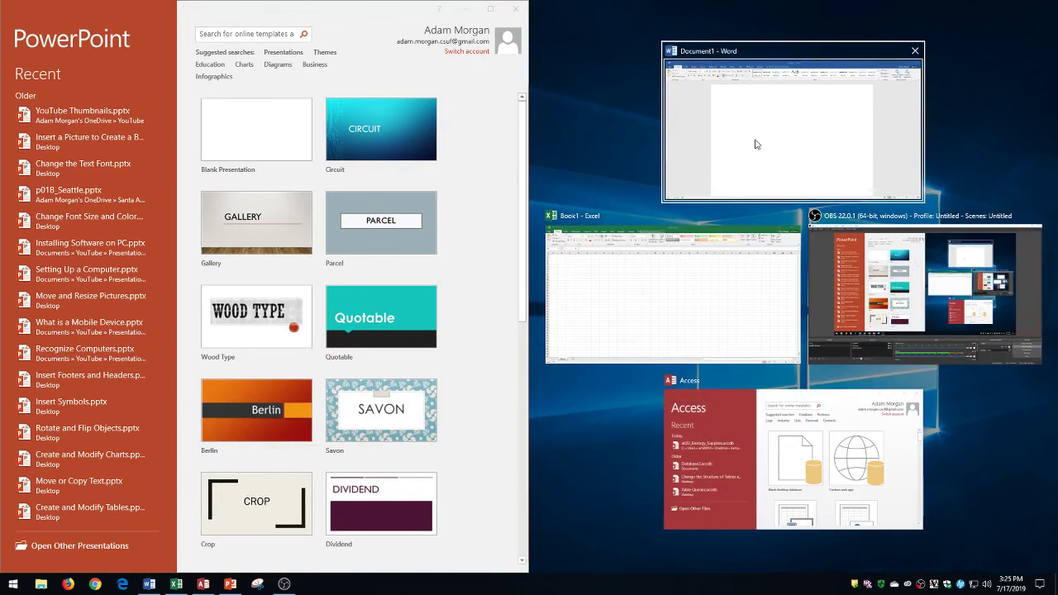
key("Down")
key("Right")
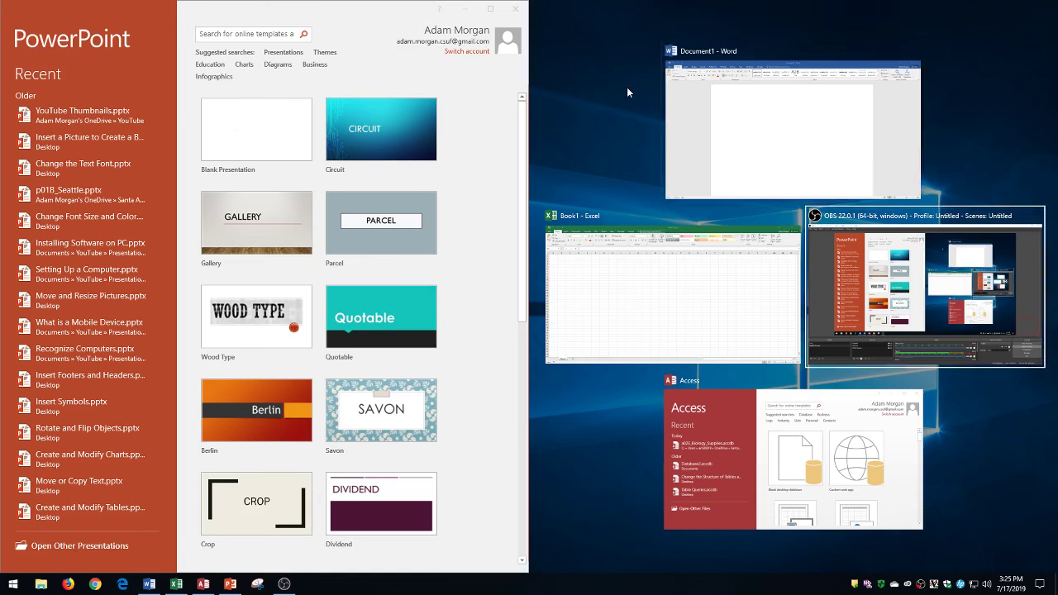
key("Left")
key("Down")
key("Up")
key("Down")
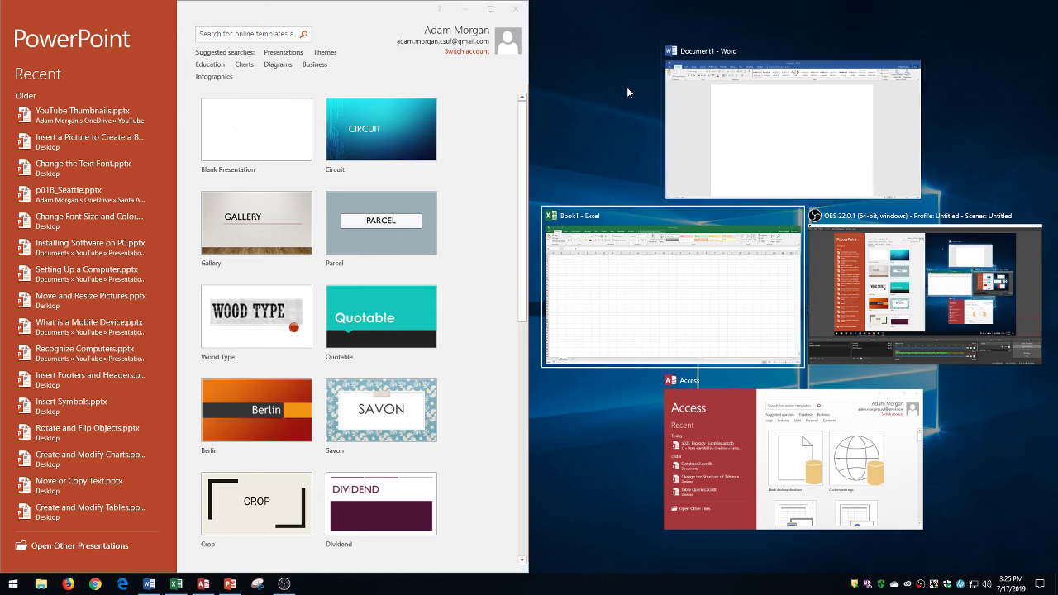
key("Down")
key("Up")
key("Down")
key("Up")
key("Down")
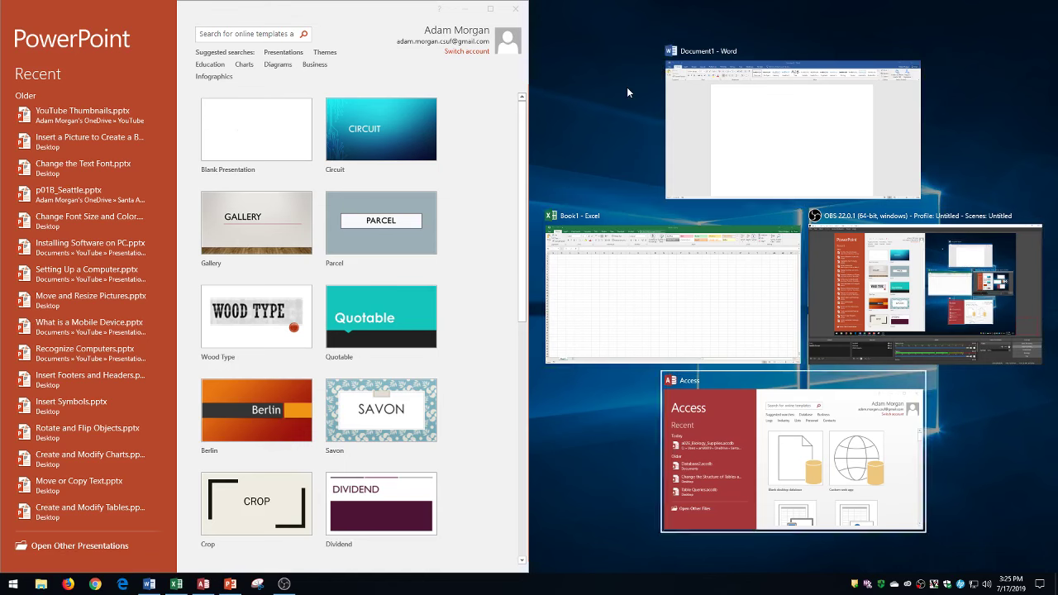
key("Up")
key("Down")
key("Left")
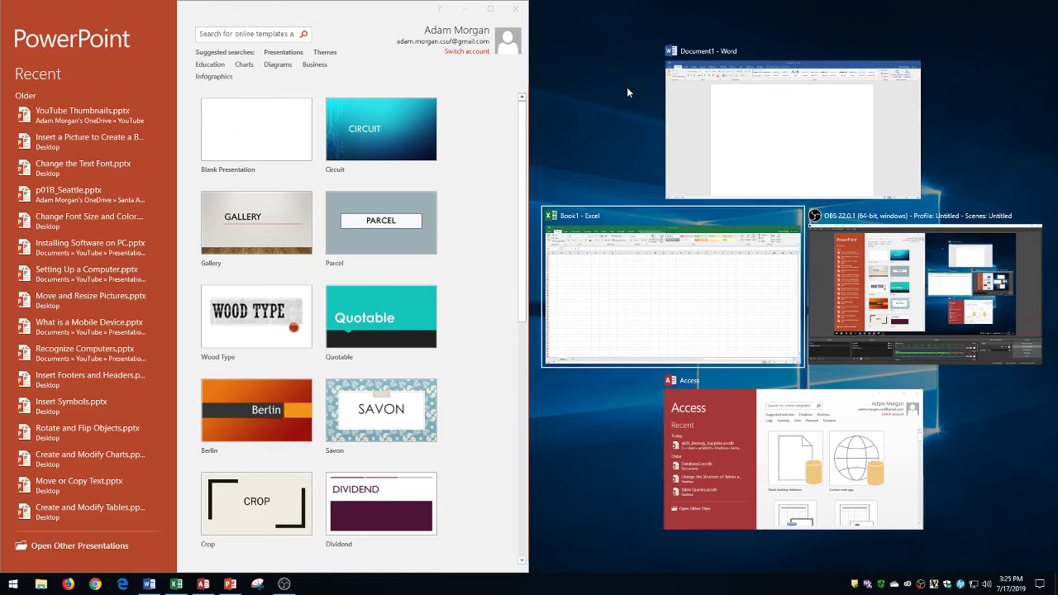
key("Up")
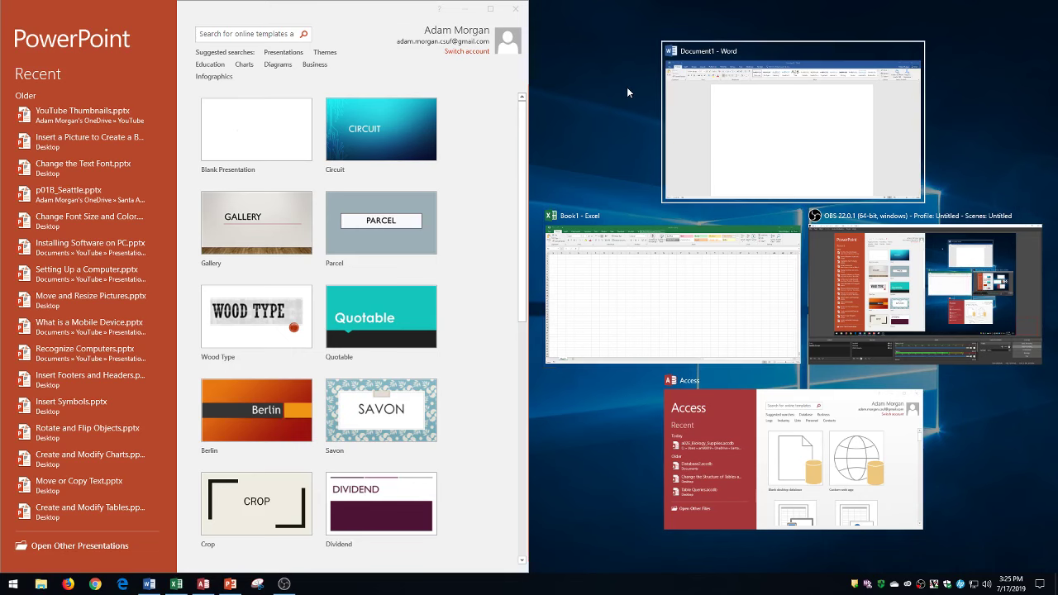
key("Down")
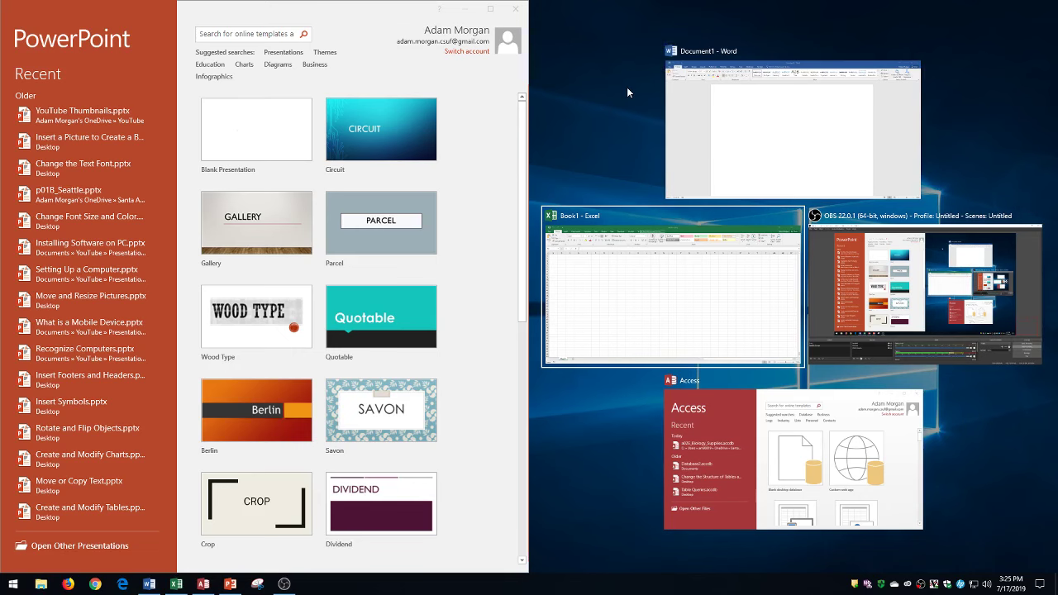
key("Return")
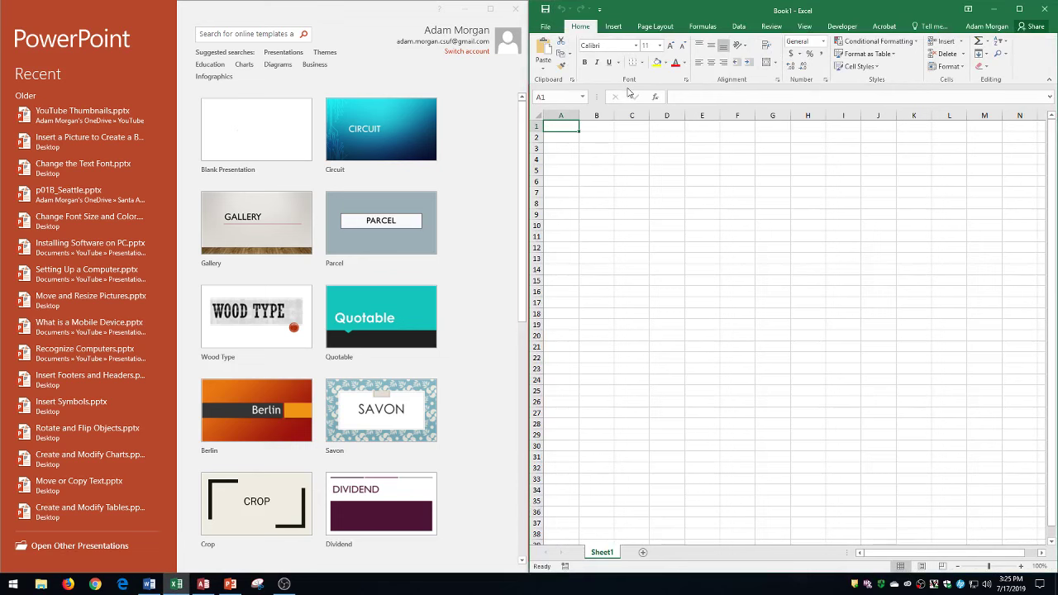